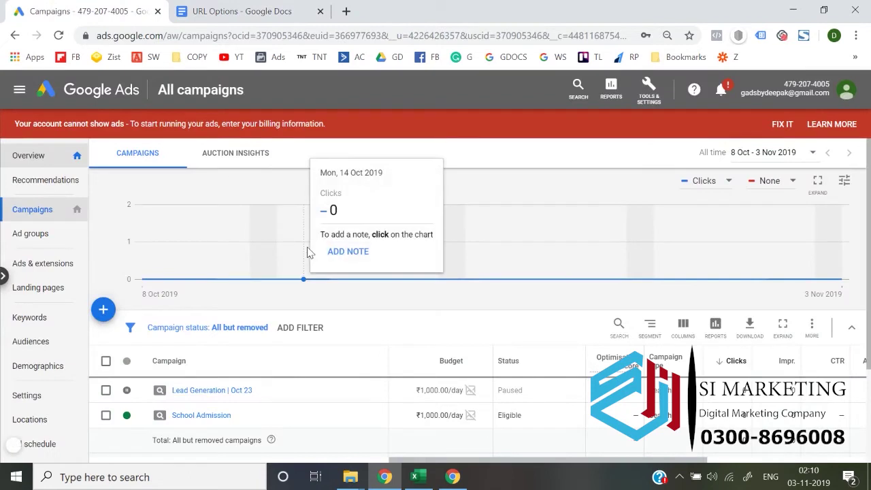
View the keywords of the "top 10 schools in gurgaon" ad group in the School Admission campaign
scroll(218, 286, down, 2)
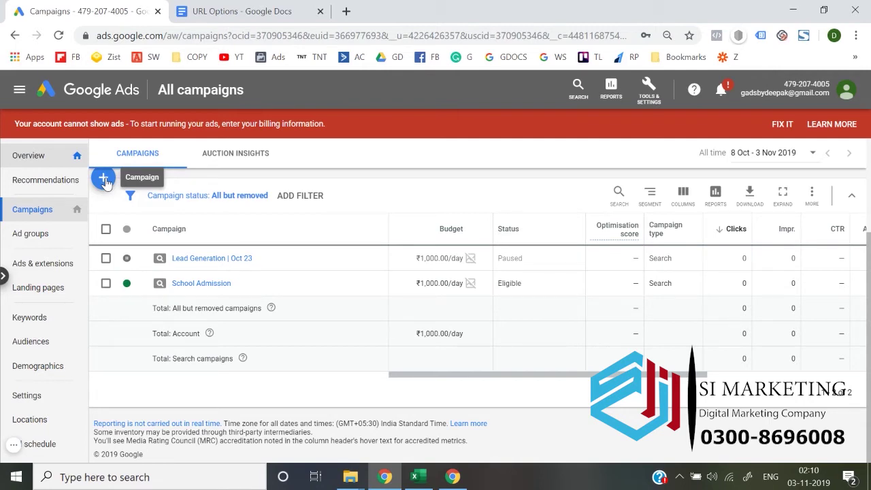
click(196, 284)
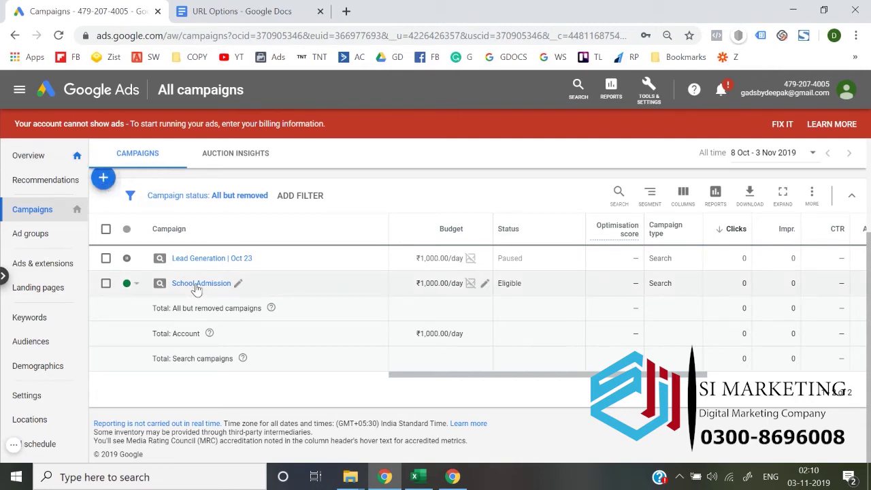
scroll(196, 289, down, 2)
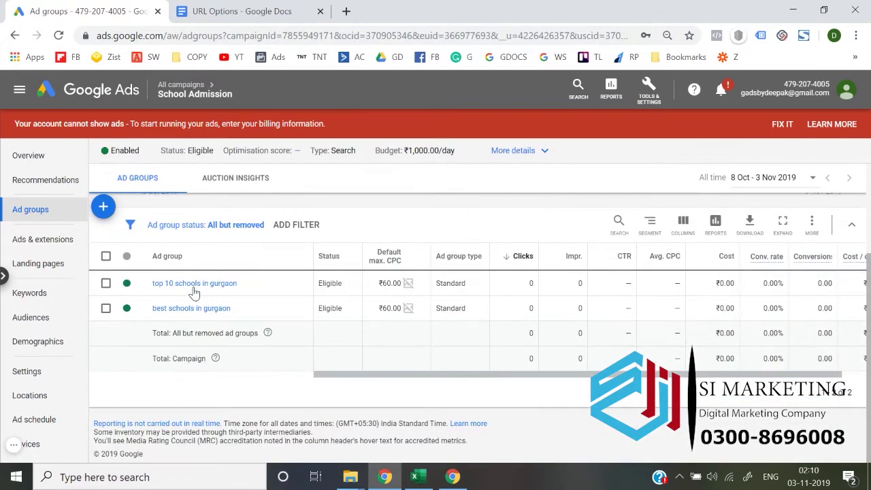
click(194, 283)
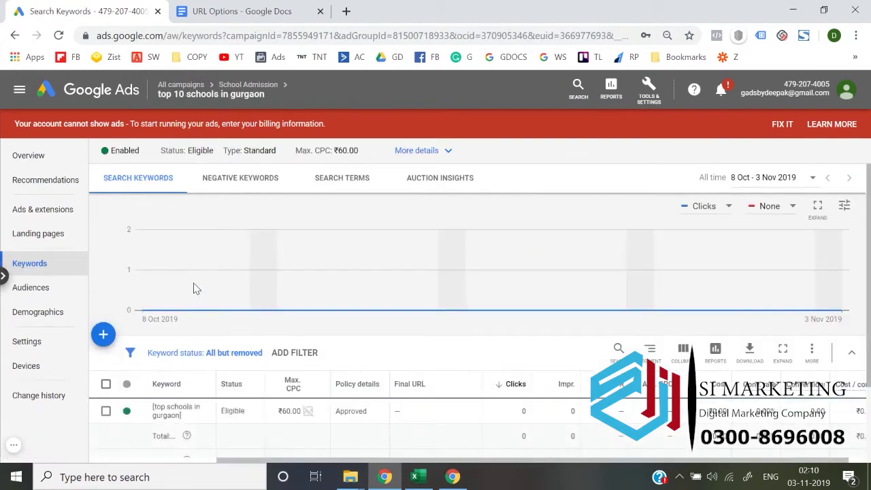
scroll(194, 289, down, 3)
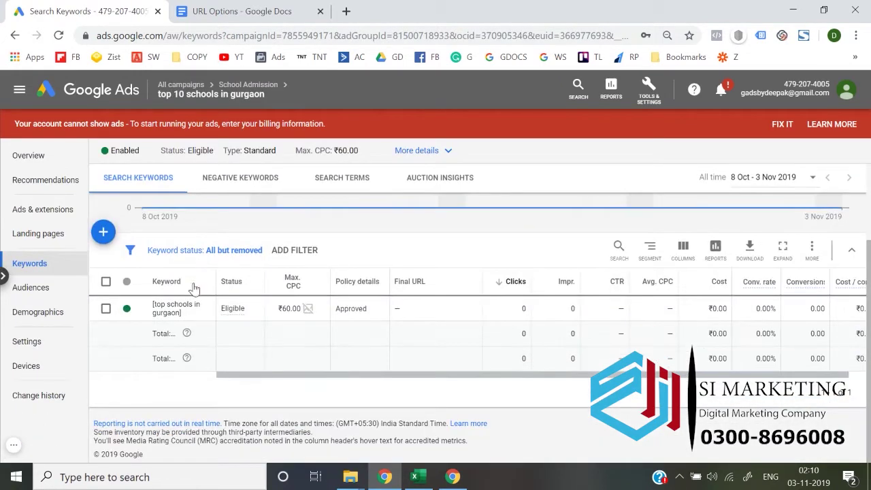
Return to all campaigns and open the ads list of School Admission's "top 10 schools in gurgaon" ad group
click(99, 107)
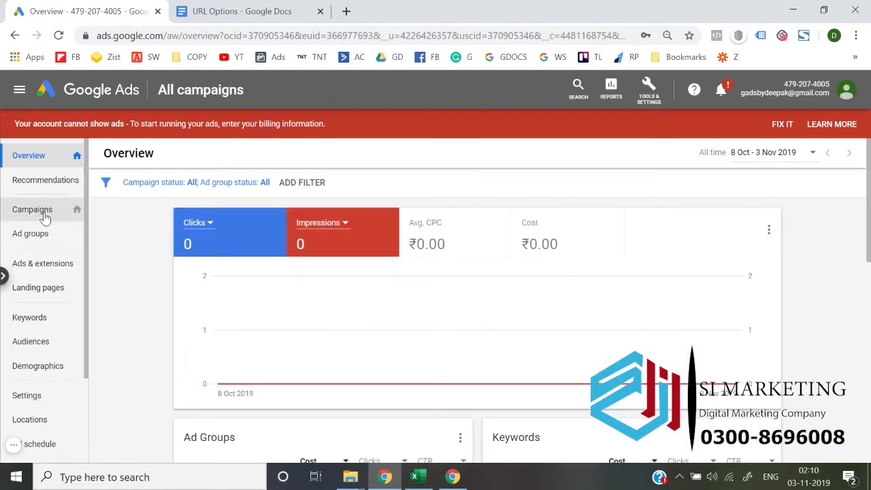
click(42, 212)
scroll(184, 349, down, 3)
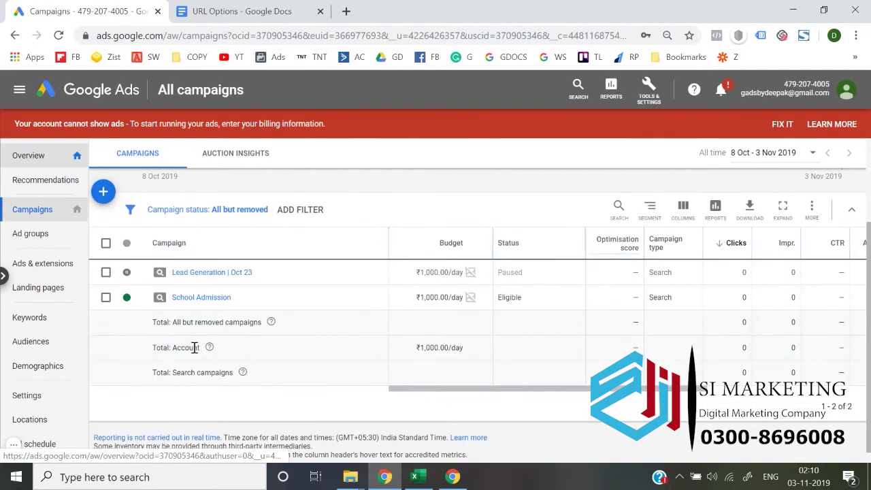
click(191, 301)
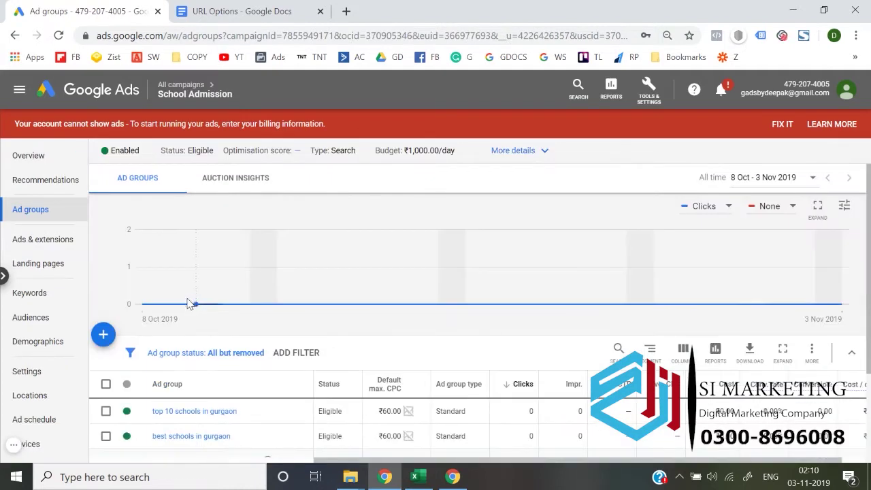
click(185, 414)
click(60, 213)
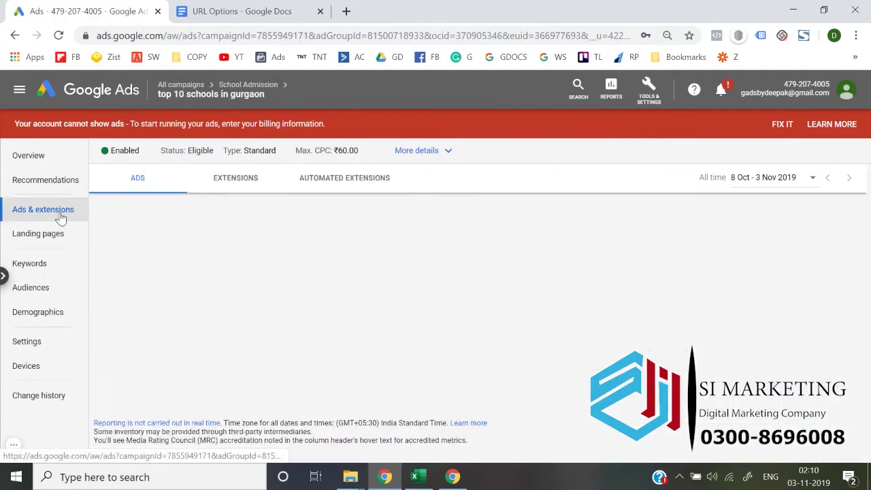
scroll(194, 330, down, 2)
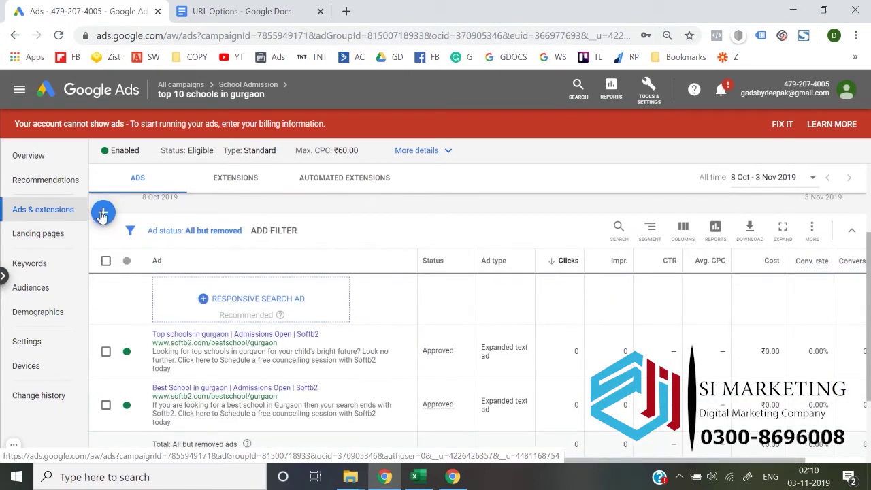
Start a new text ad in the ad group and expand its Ad URL options
click(104, 214)
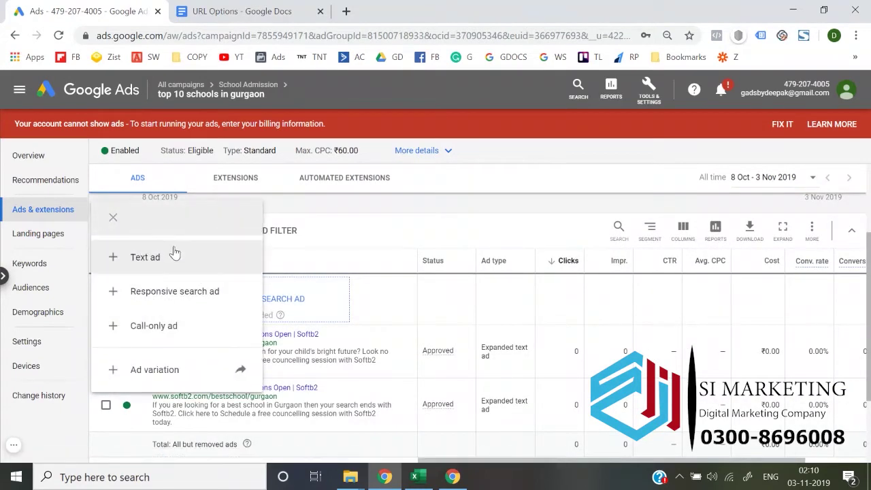
click(172, 253)
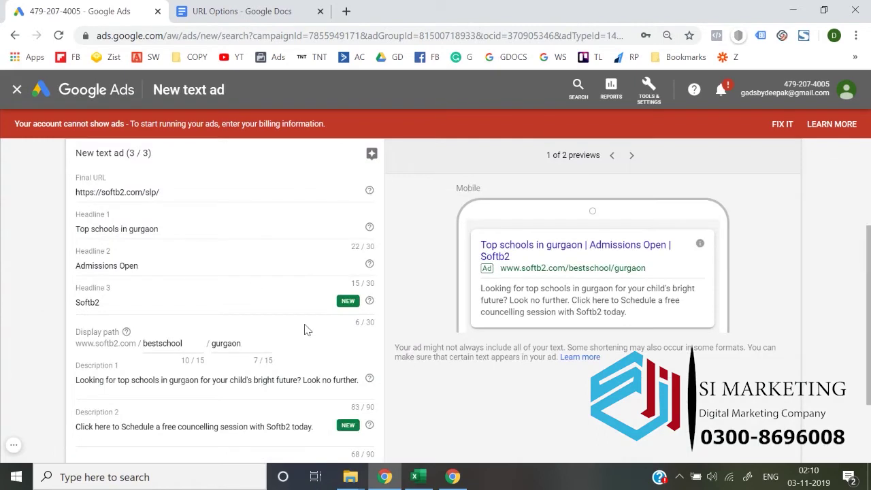
scroll(303, 325, down, 2)
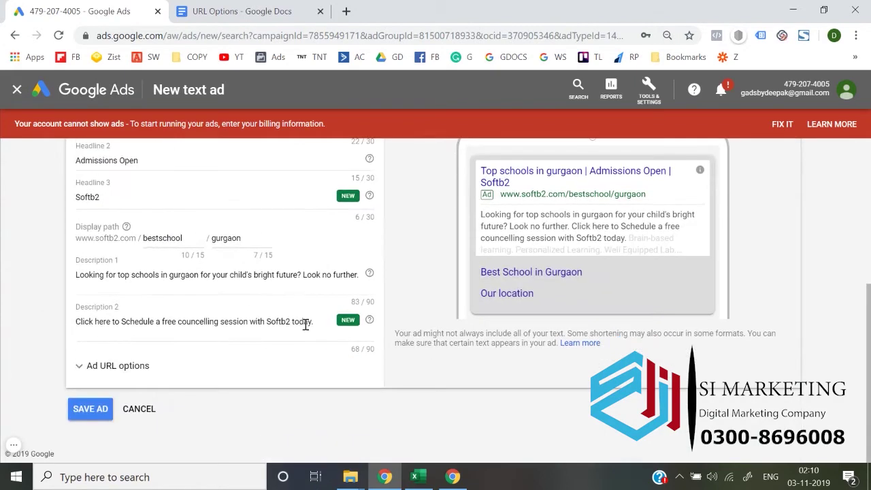
click(119, 371)
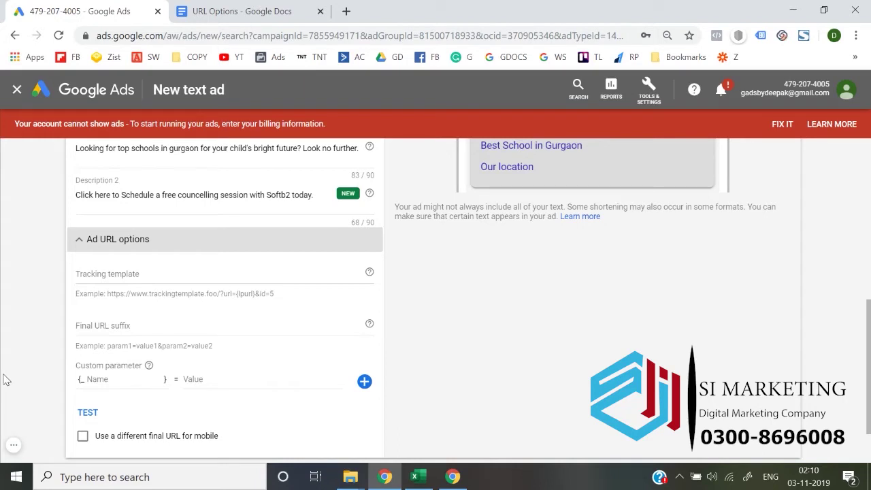
Open the bookmarked BitPaper whiteboard site in a new tab and create a paper named "Tracking"
click(855, 57)
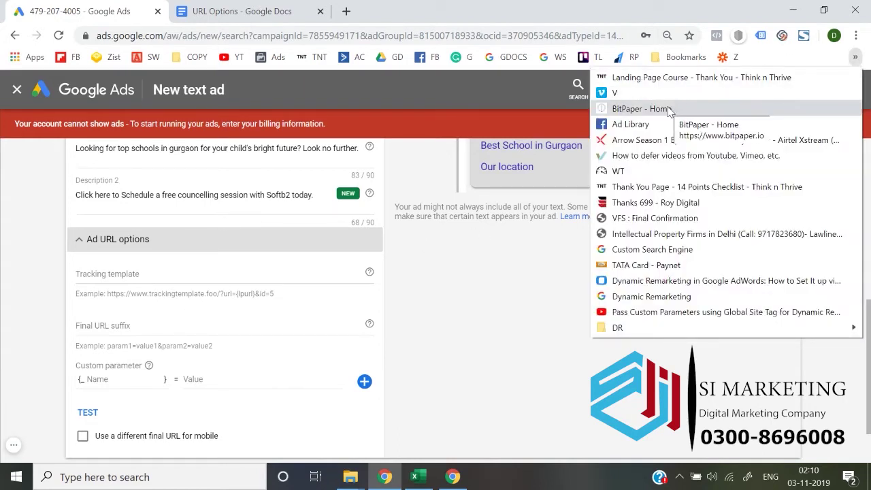
right_click(669, 110)
click(688, 115)
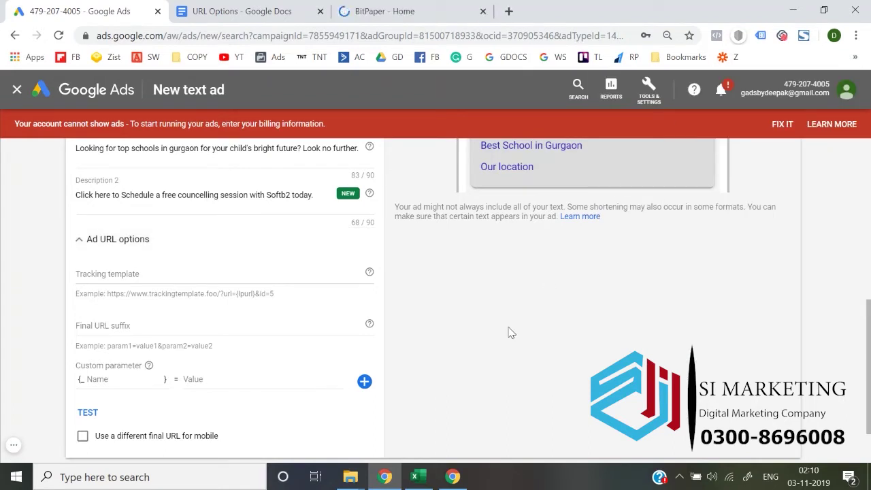
click(398, 8)
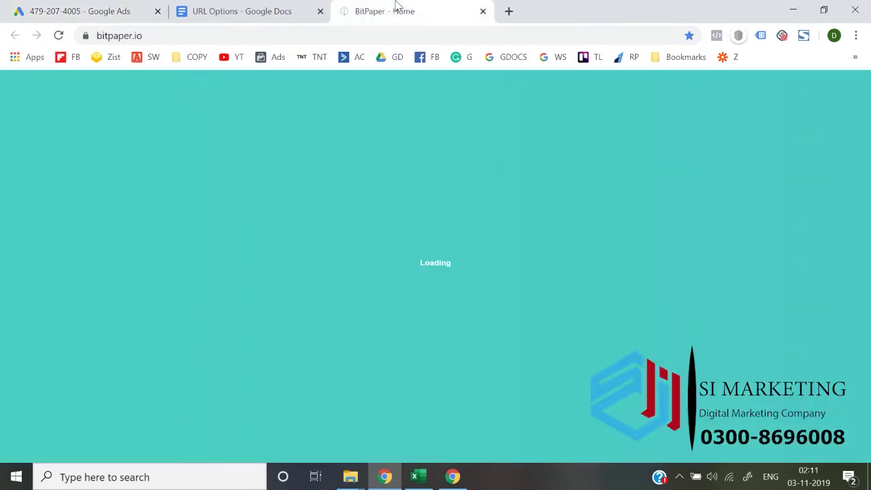
click(229, 394)
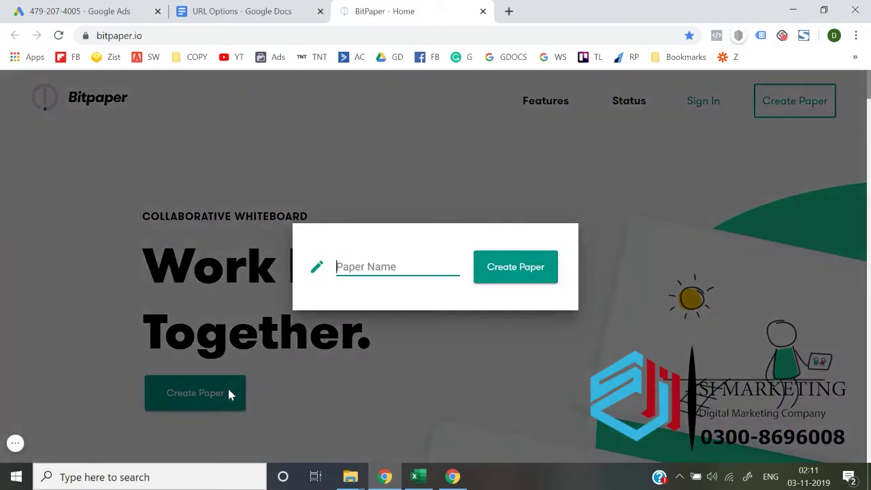
text(Tracking)
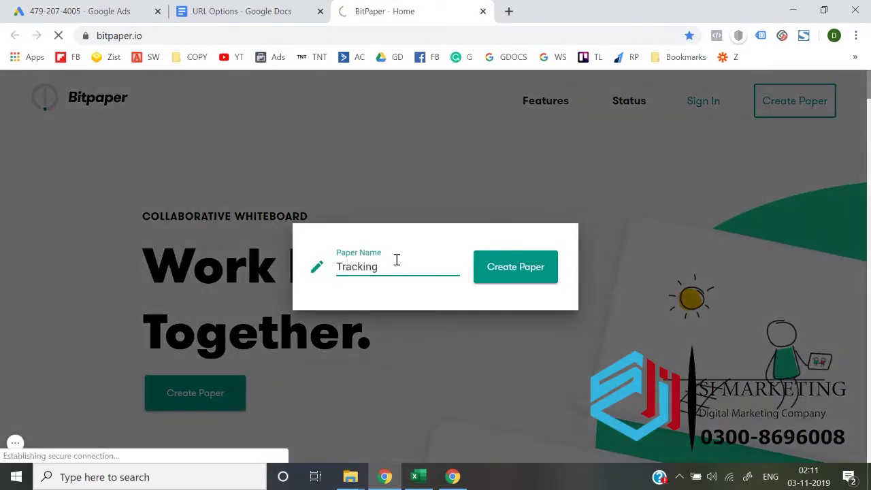
key(Return)
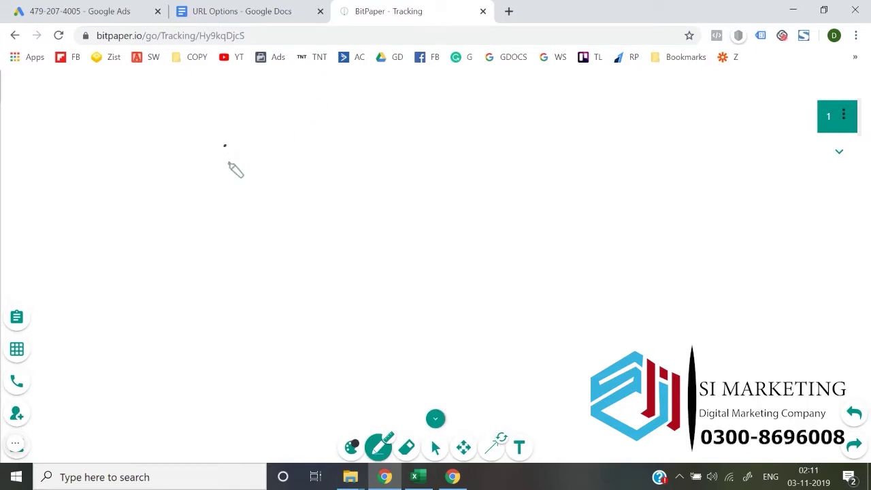
Handwrite "Ad" leading to a circled "click", an arrow to a double-underlined "information", and "tracking template" beneath it
drag(225, 164, 243, 153)
mouse_move(267, 144)
mouse_down()
mouse_move(259, 209)
mouse_move(274, 199)
mouse_move(274, 225)
mouse_move(318, 210)
mouse_move(282, 197)
mouse_move(362, 238)
mouse_move(293, 154)
mouse_up()
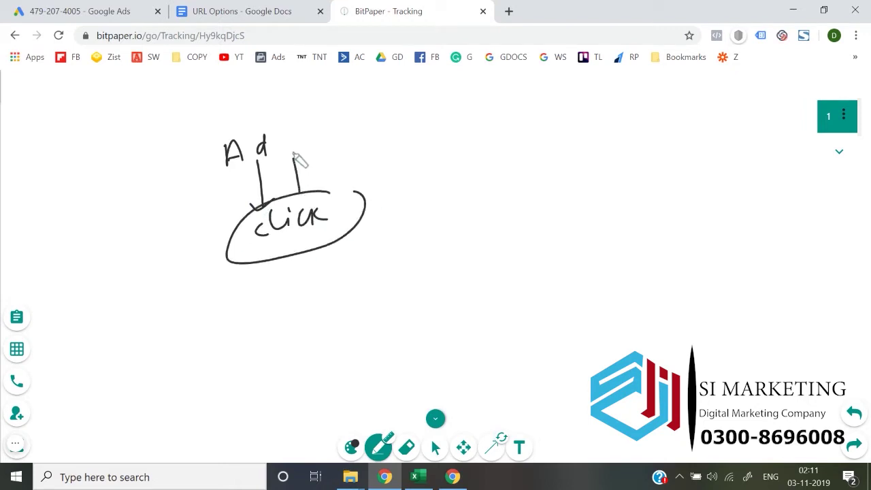
click(339, 156)
mouse_move(338, 156)
mouse_down()
mouse_move(374, 146)
mouse_move(389, 161)
mouse_move(416, 128)
mouse_move(436, 143)
mouse_move(467, 134)
mouse_move(554, 142)
mouse_move(618, 132)
mouse_up()
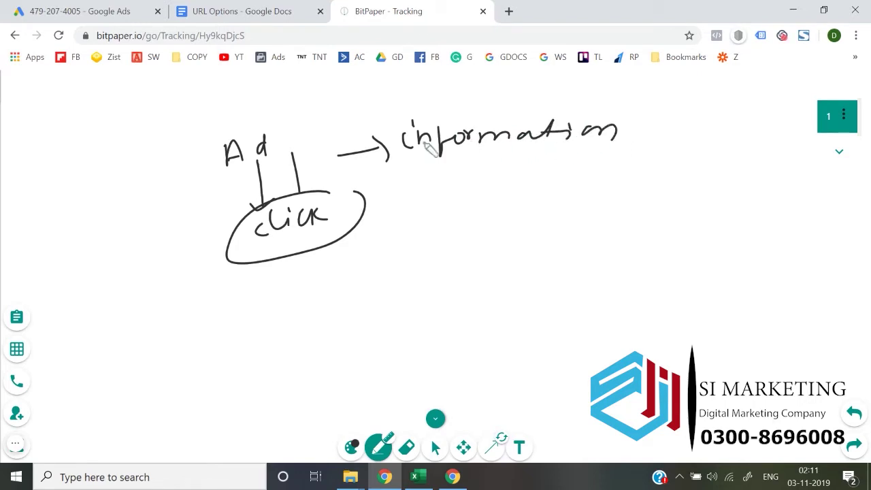
mouse_move(379, 151)
mouse_down()
mouse_move(627, 174)
mouse_move(621, 188)
mouse_up()
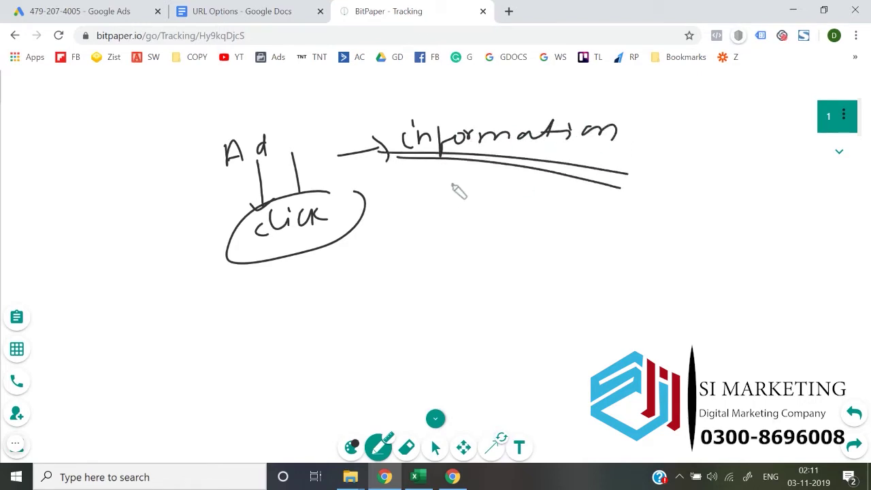
mouse_move(443, 178)
mouse_down()
mouse_move(441, 194)
mouse_move(529, 200)
mouse_move(568, 219)
mouse_move(633, 225)
mouse_move(675, 243)
mouse_move(754, 230)
mouse_move(751, 241)
mouse_up()
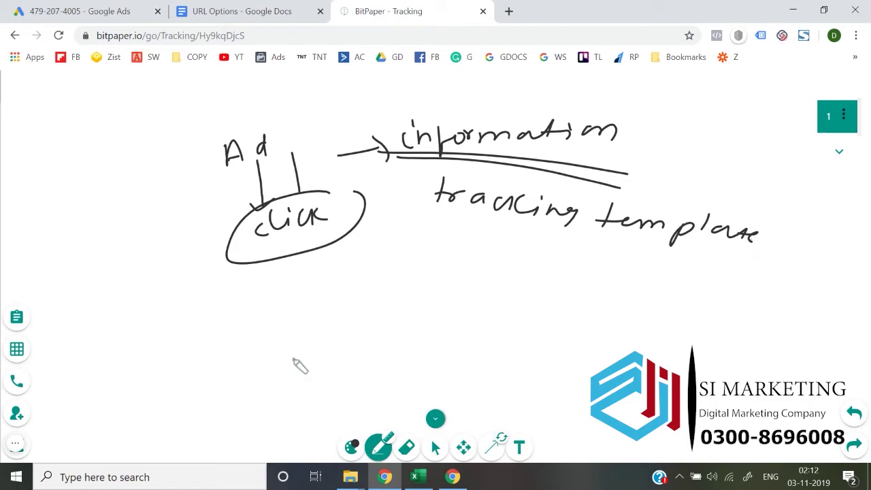
Below the existing notes, draw a slanted line leading to a second "click", underline it and add an arrow under it
mouse_move(318, 340)
mouse_down()
mouse_move(413, 299)
mouse_move(492, 293)
mouse_up()
drag(422, 311, 469, 306)
drag(439, 314, 470, 312)
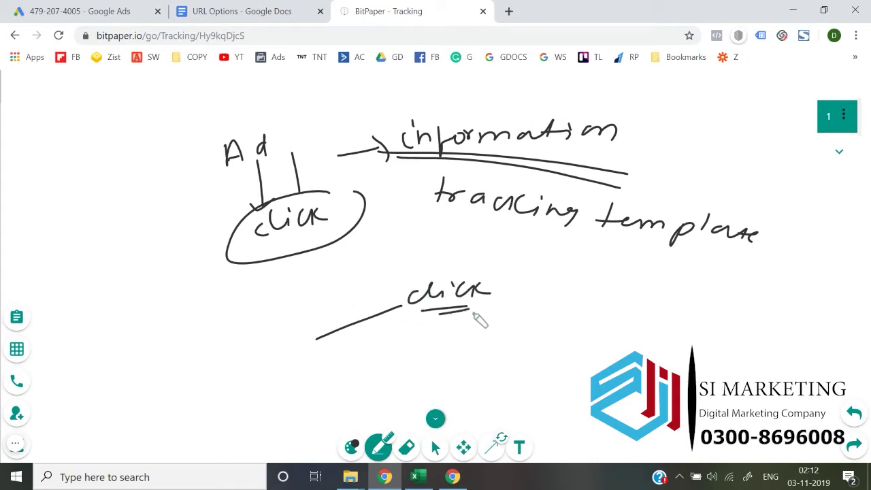
mouse_move(475, 310)
mouse_down()
mouse_move(516, 303)
mouse_move(453, 326)
mouse_up()
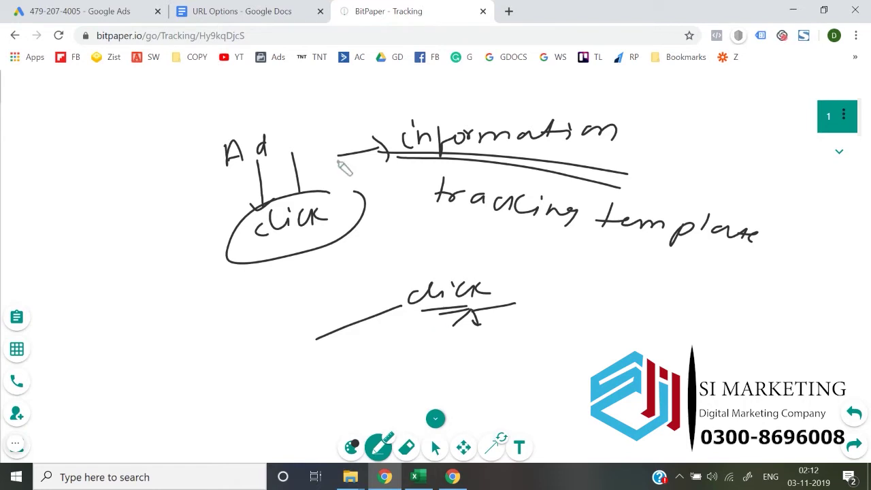
Look at the {lpurl}? template in the URL Options document and the new text ad's empty Tracking template field
click(245, 9)
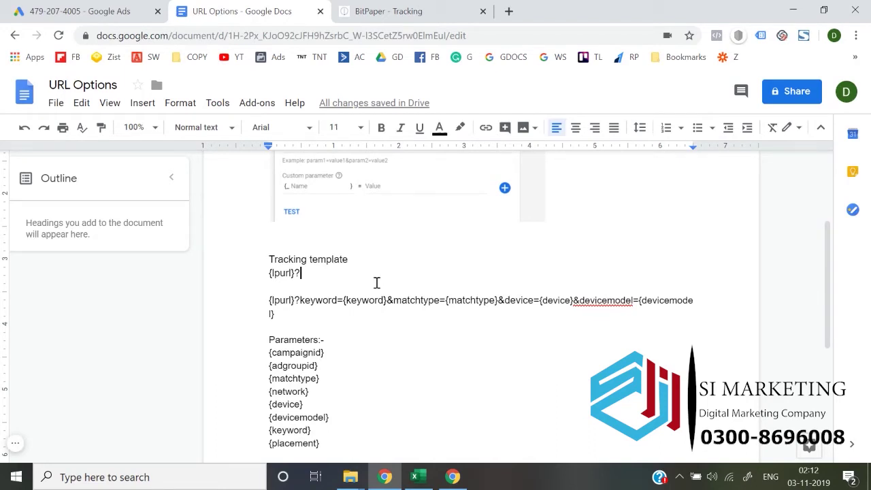
key(shift+Home)
click(82, 11)
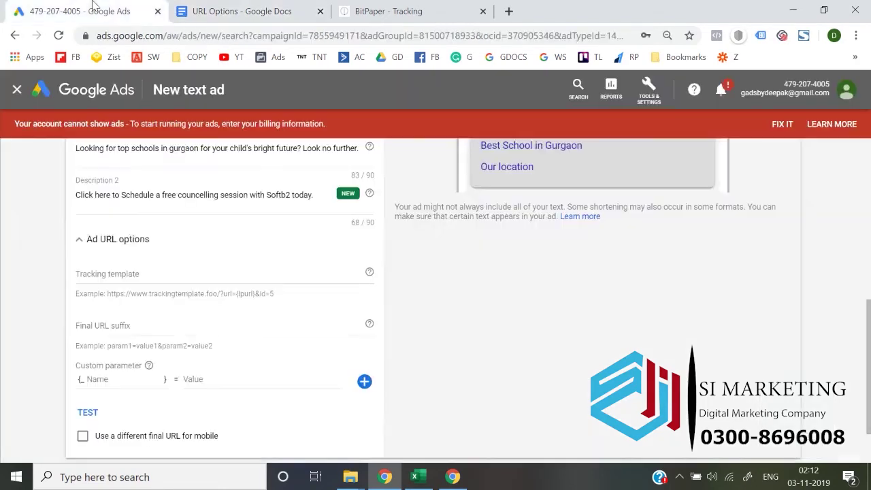
click(129, 275)
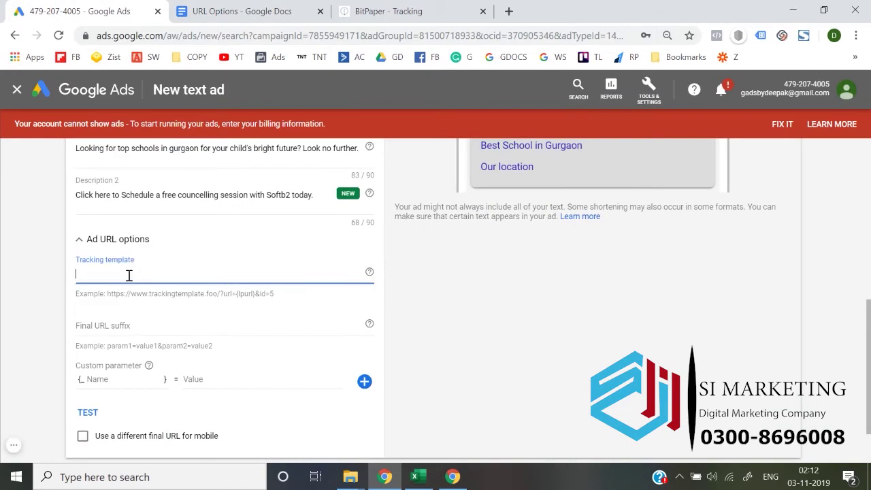
In the URL Options document, examine the keyword, matchtype, device and devicemodel parameters of the example tracking template one by one
click(259, 7)
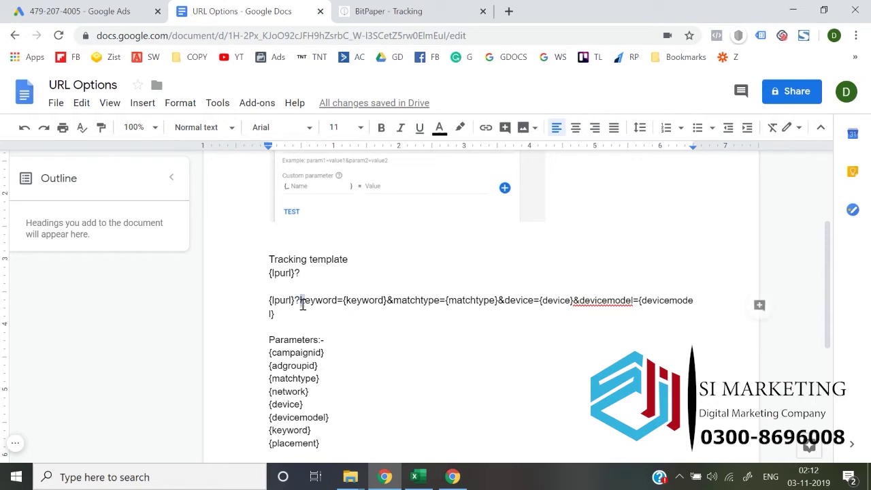
key(ctrl+shift+Right)
key(Right)
key(shift+Right)
key(shift+Right)
key(shift+Right)
key(shift+Right)
key(shift+Right)
key(shift+Right)
key(shift+Right)
key(shift+Right)
key(shift+Right)
key(Left)
key(shift+Right)
key(shift+Right)
key(shift+Right)
key(shift+Right)
key(shift+Right)
key(shift+Right)
key(shift+Right)
key(shift+Right)
key(shift+Right)
key(Right)
key(Right)
key(Right)
key(shift+Right)
key(shift+Right)
key(shift+Right)
key(shift+Right)
key(shift+Right)
key(shift+Right)
key(shift+Right)
key(shift+Right)
key(shift+Right)
key(shift+Right)
key(shift+Right)
key(Right)
key(Right)
key(Right)
key(Right)
key(Right)
key(Right)
key(Right)
key(Right)
key(Right)
key(Right)
key(Right)
key(shift+Right)
key(shift+Right)
key(shift+Right)
key(shift+Right)
key(shift+Right)
key(shift+Right)
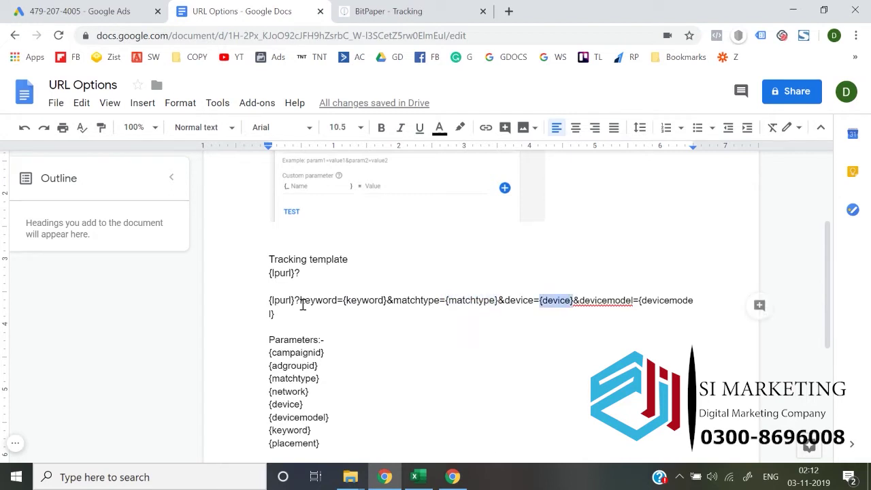
key(Right)
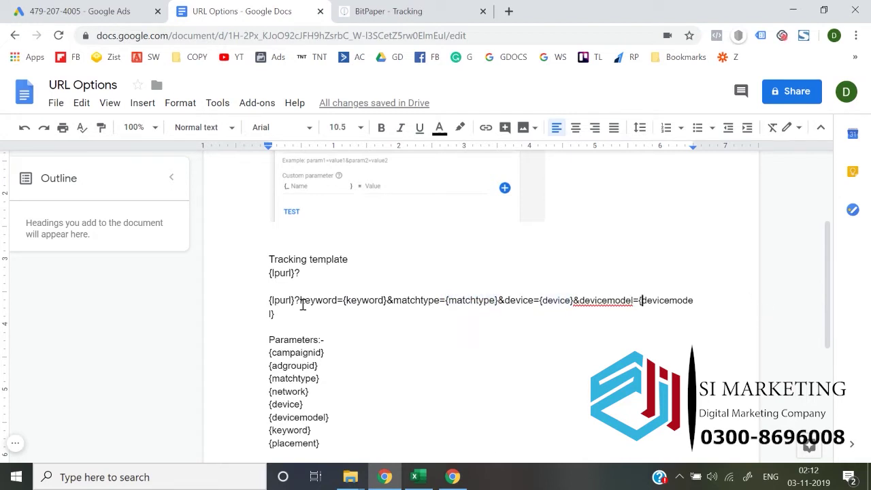
key(shift+Down)
key(Home)
Add a separate line reading "date={date}" between the example tracking template and the Parameters list, and select that line
click(298, 316)
key(Return)
key(Return)
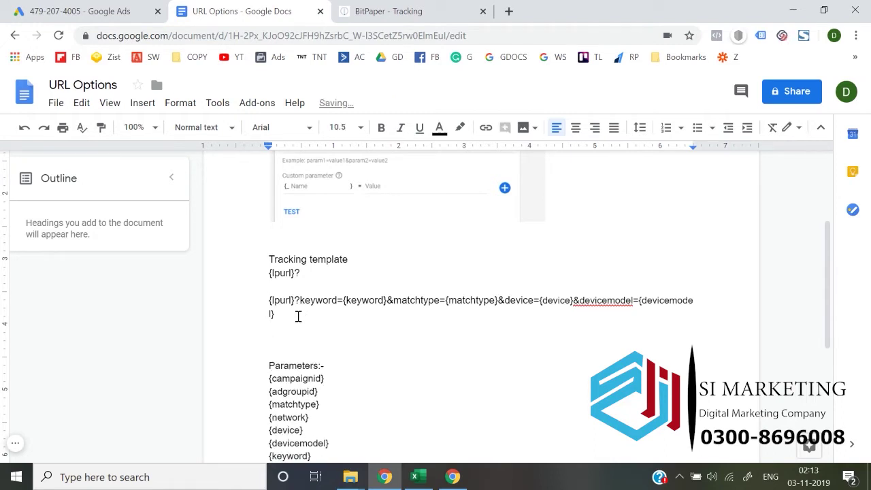
text(date={date)
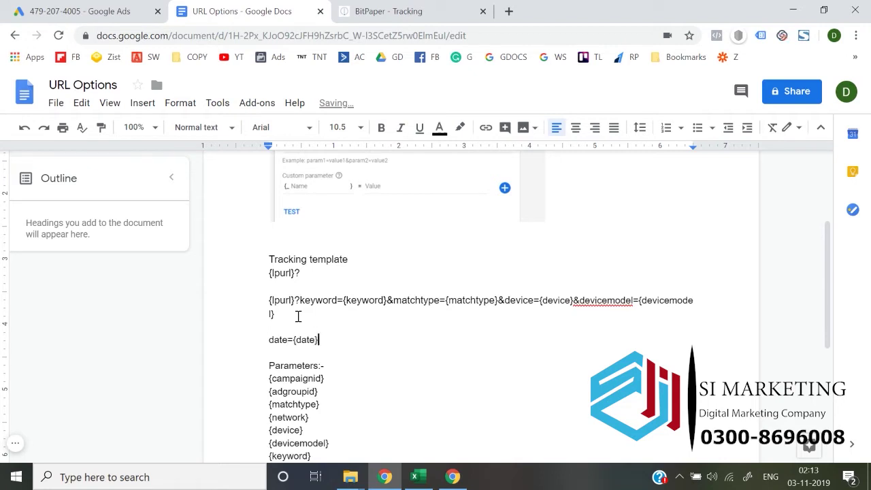
key(shift+Home)
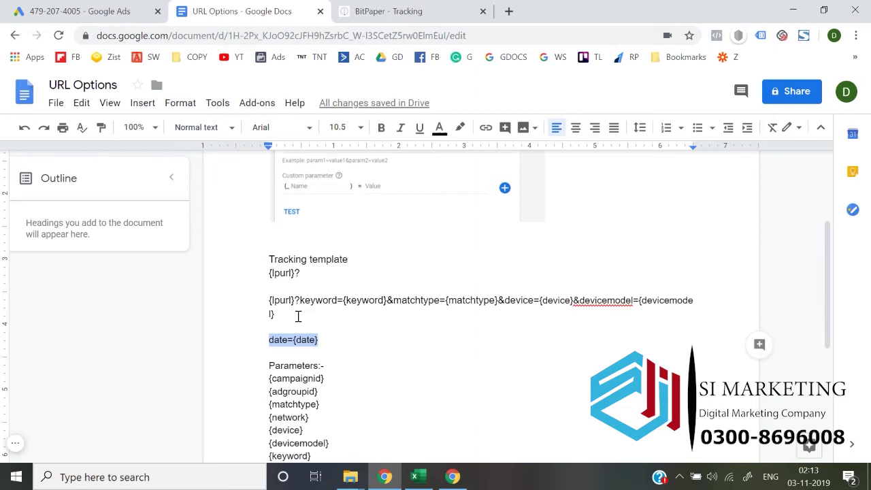
Switch to the new text ad in Google Ads and add four more empty custom parameter rows to its URL options
click(79, 11)
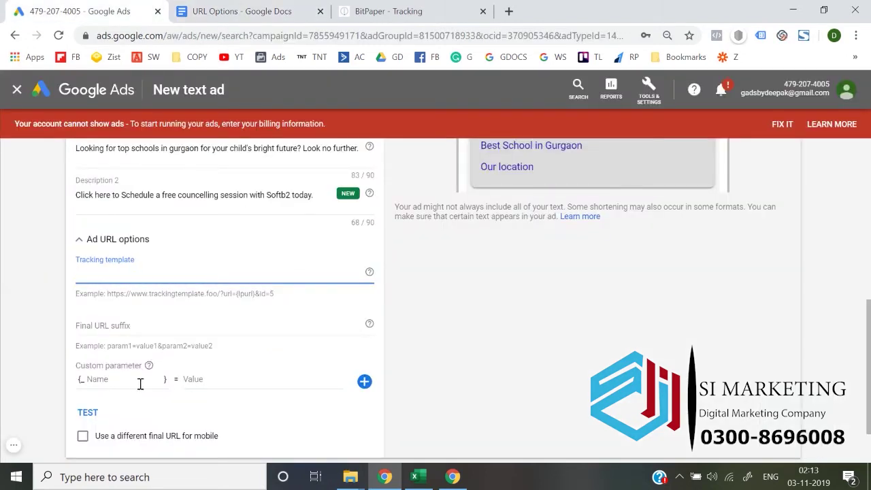
click(364, 383)
scroll(363, 383, down, 2)
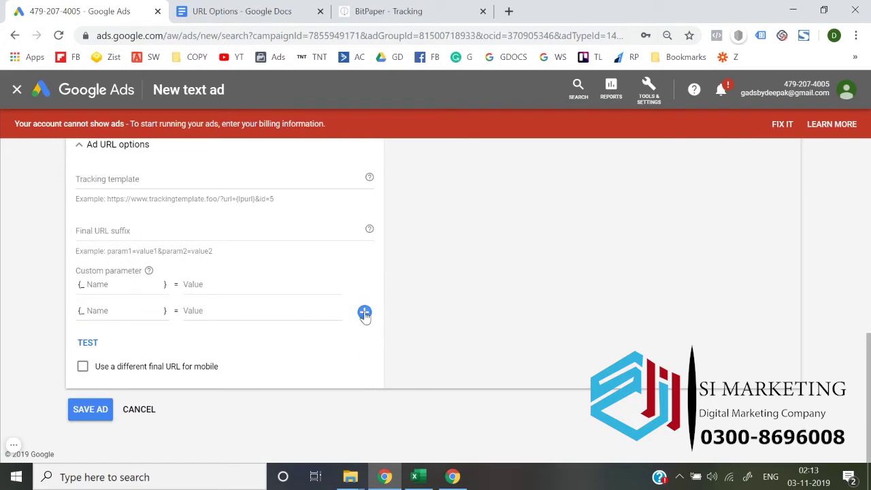
click(364, 313)
click(364, 338)
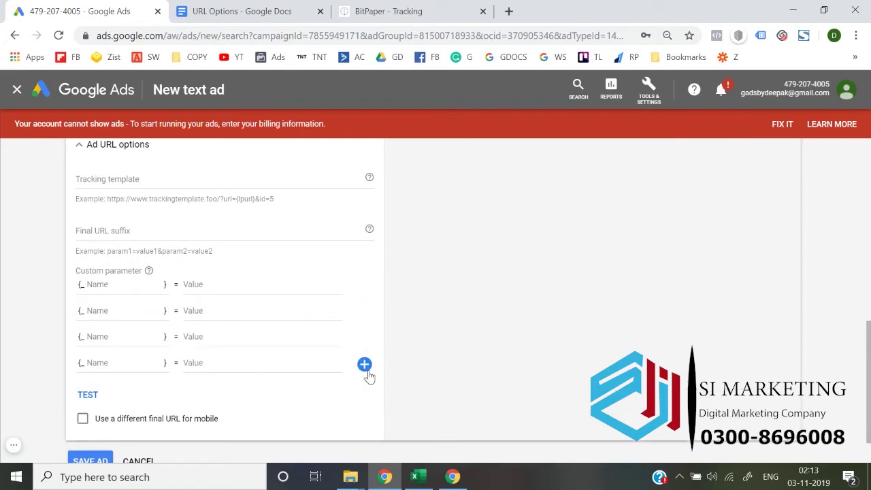
click(364, 366)
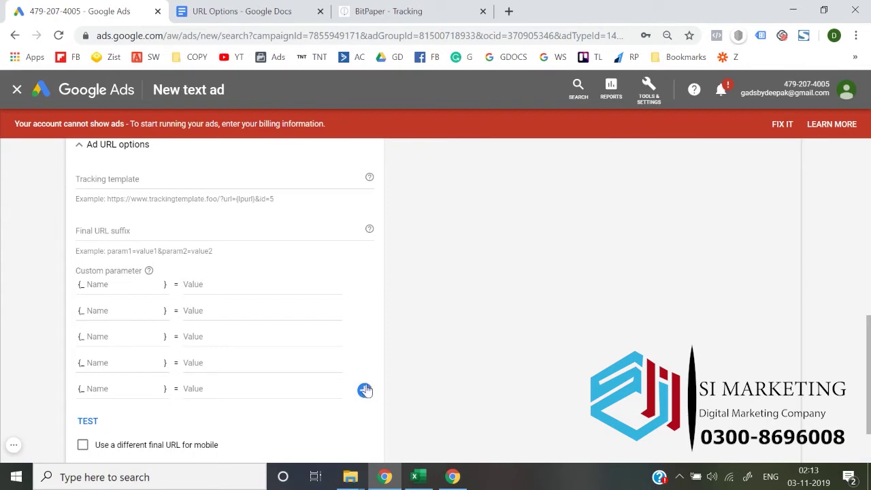
scroll(361, 381, up, 2)
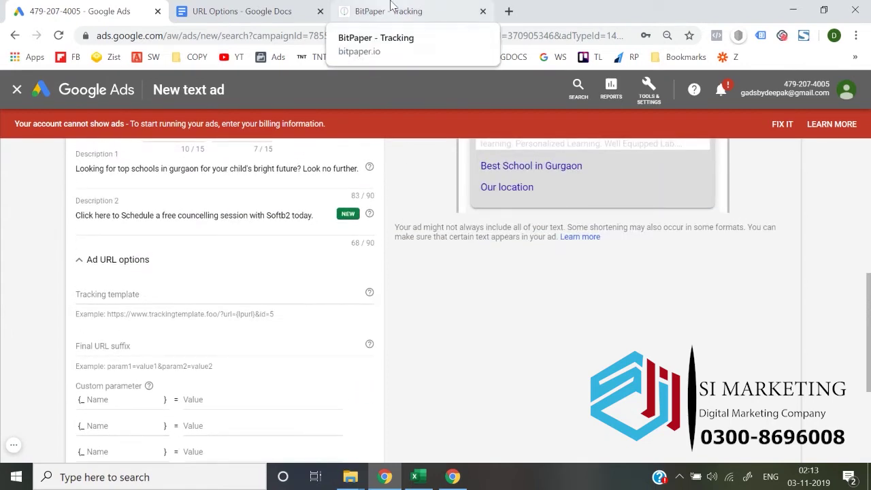
In the URL Options document, examine the {lpurl}? line under the Tracking template heading
click(286, 8)
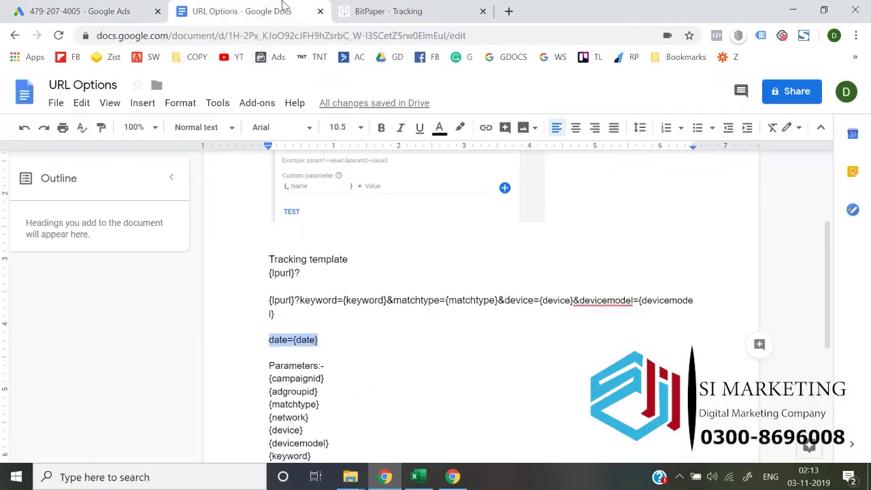
drag(266, 275, 296, 275)
double_click(302, 274)
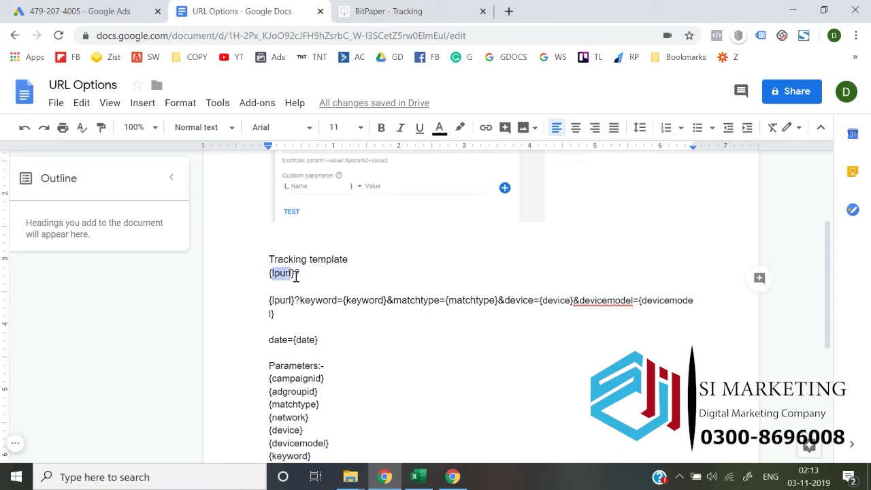
click(296, 274)
key(Home)
shift+click(296, 274)
click(315, 272)
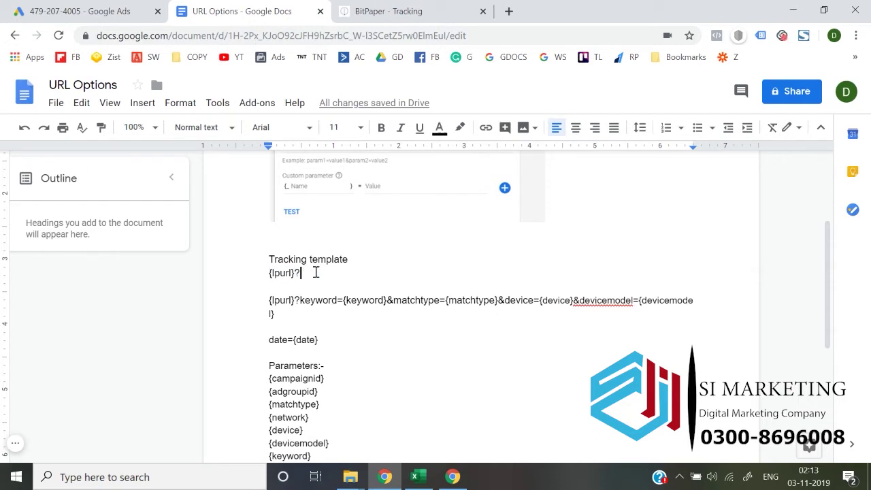
key(shift+Left)
key(shift+Left)
key(shift+Left)
key(shift+Left)
key(shift+Left)
key(shift+Left)
key(shift+Left)
key(shift+Left)
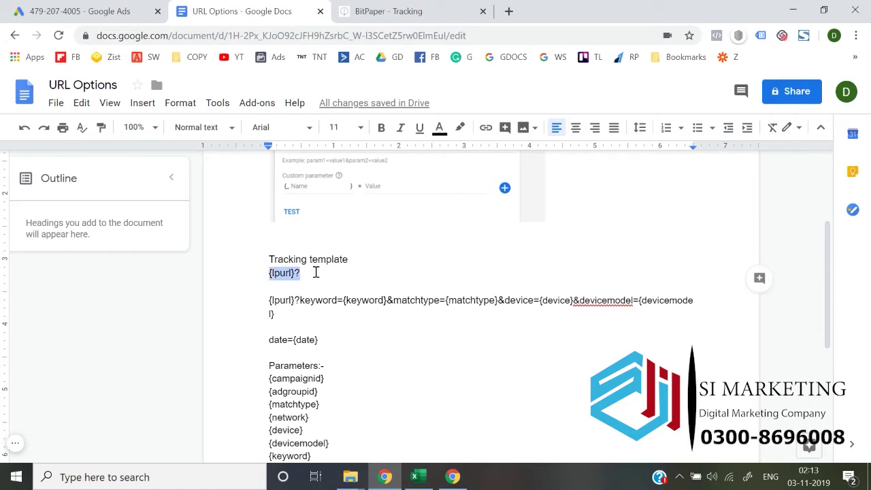
key(Left)
key(shift+Right)
key(shift+Right)
key(shift+Right)
key(shift+Right)
key(shift+Right)
key(shift+Right)
key(shift+Right)
key(shift+Right)
key(Left)
key(shift+Right)
key(shift+Right)
key(shift+Right)
key(shift+Right)
key(shift+Right)
key(shift+Right)
key(shift+Right)
key(Left)
Copy {lpurl}? from under the Tracking template heading and paste it into the Google Ads text ad's Tracking template field
key(shift+Right)
key(shift+Right)
key(shift+Right)
key(shift+Right)
key(shift+Right)
key(shift+Right)
key(shift+Right)
key(shift+Right)
key(ctrl+c)
click(120, 10)
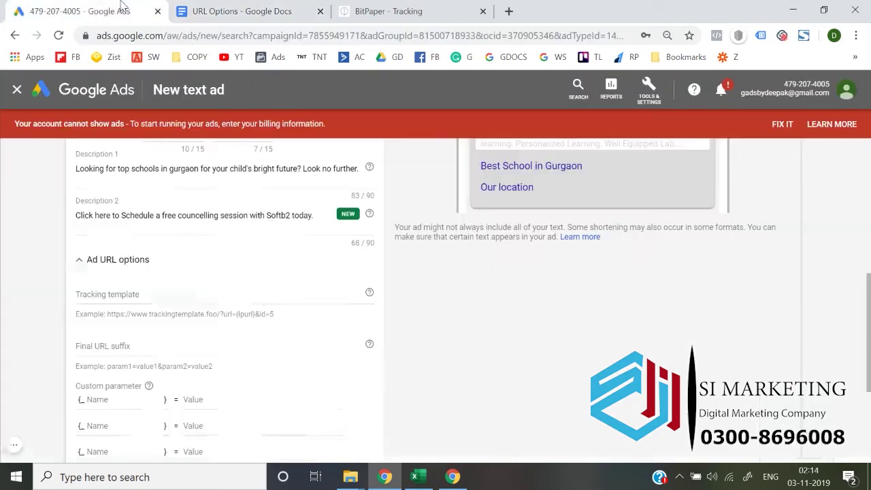
click(160, 295)
key(ctrl+v)
Back in the URL Options document, insert a separate line reading "{lpurl}?" above the Tracking template heading
click(231, 10)
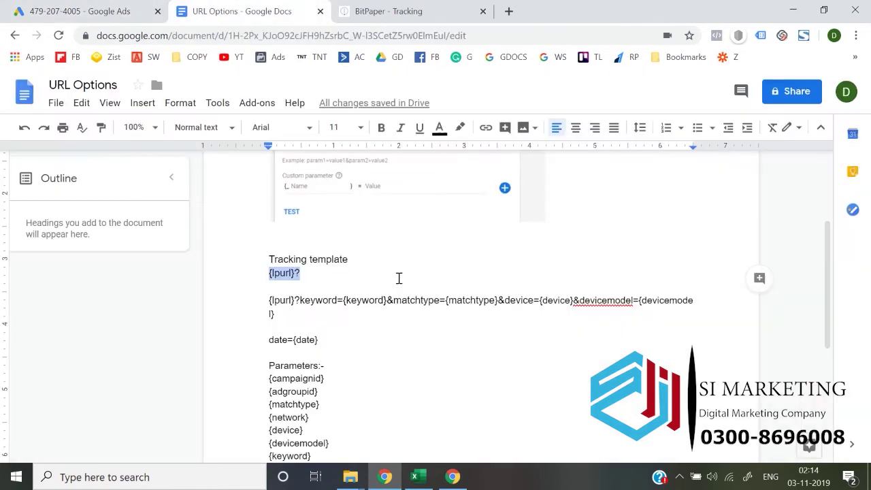
click(292, 249)
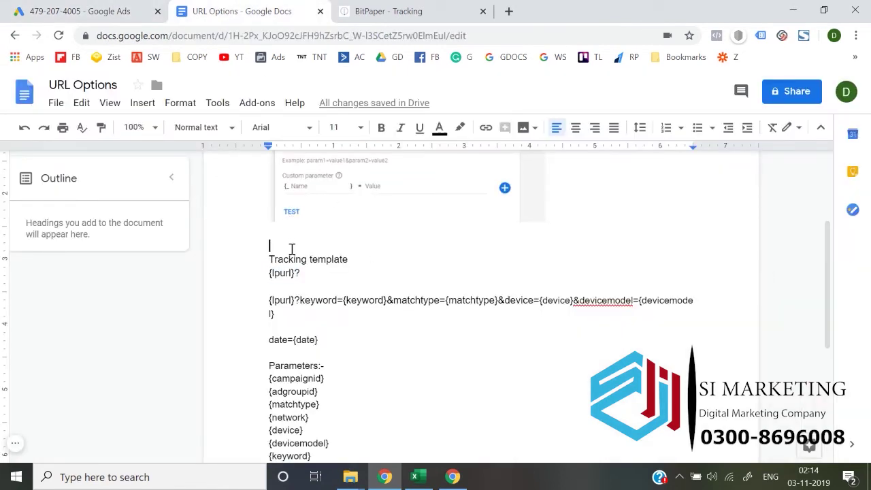
key(Return)
key(Up)
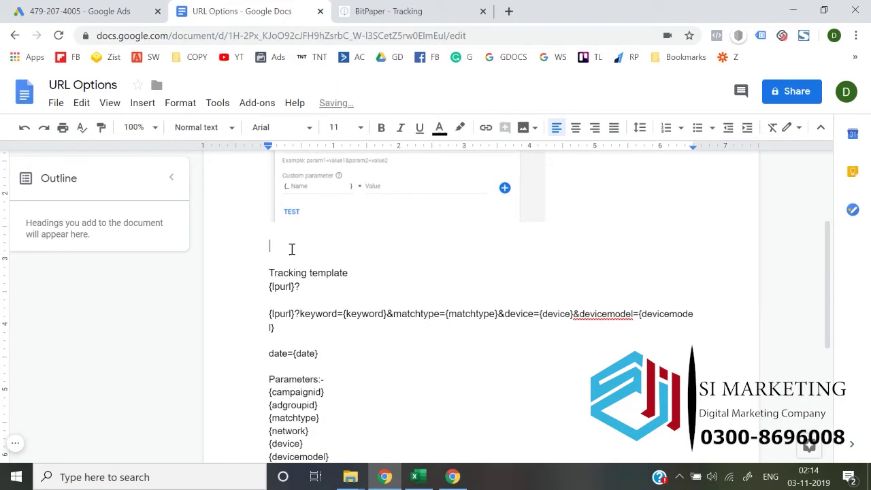
text({lpurl}?)
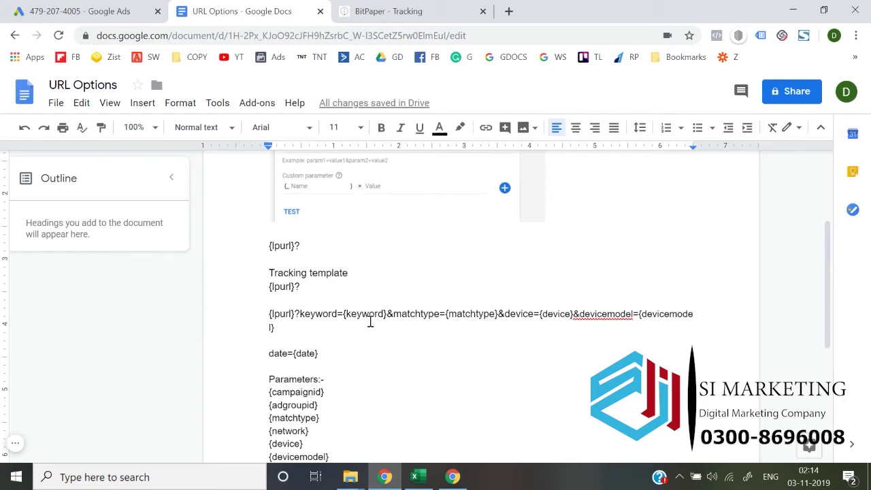
Examine the Parameters list from {campaignid} down to {placement}
scroll(370, 322, down, 1)
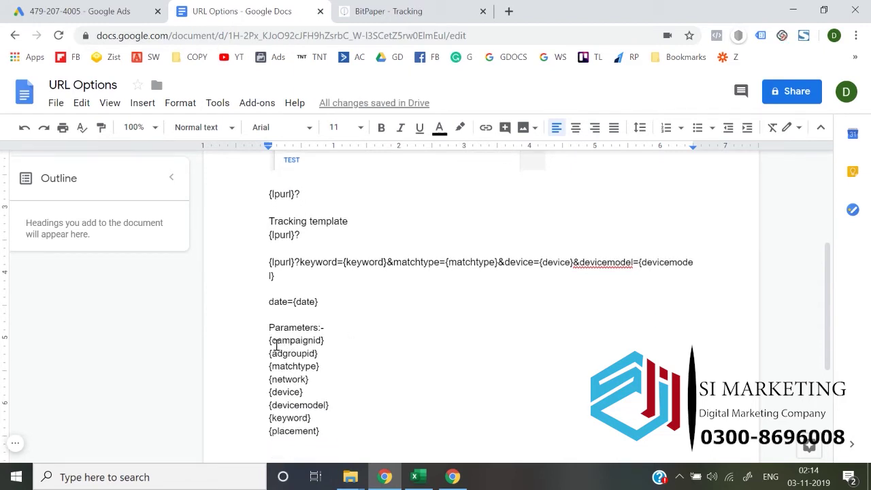
drag(270, 341, 337, 439)
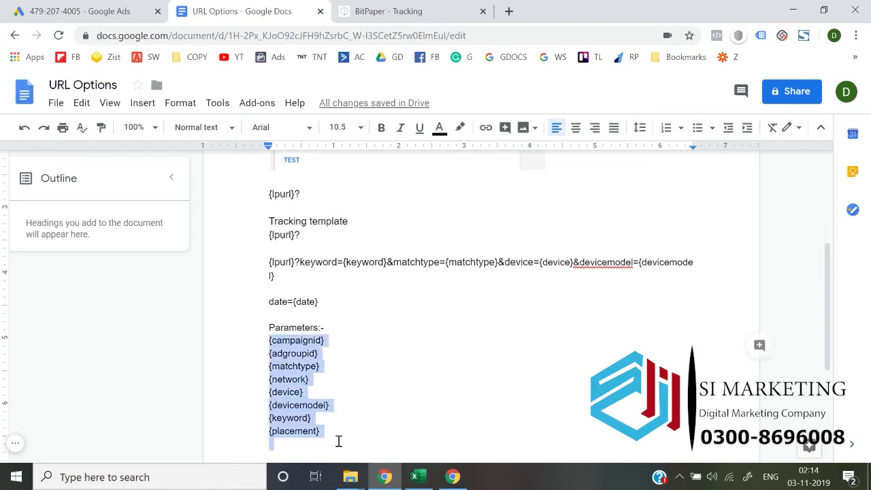
click(333, 436)
click(326, 430)
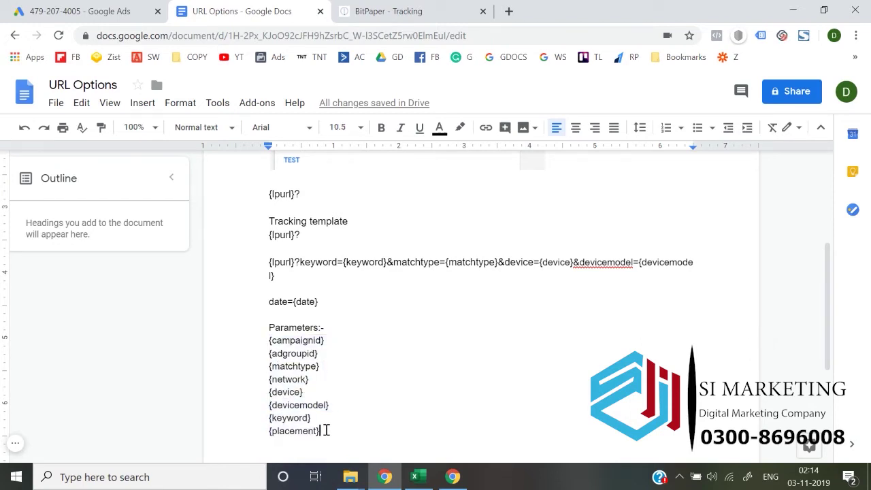
key(shift+Up)
key(shift+Up)
key(shift+Up)
key(shift+Up)
key(shift+Up)
key(shift+Up)
key(shift+Up)
key(shift+Up)
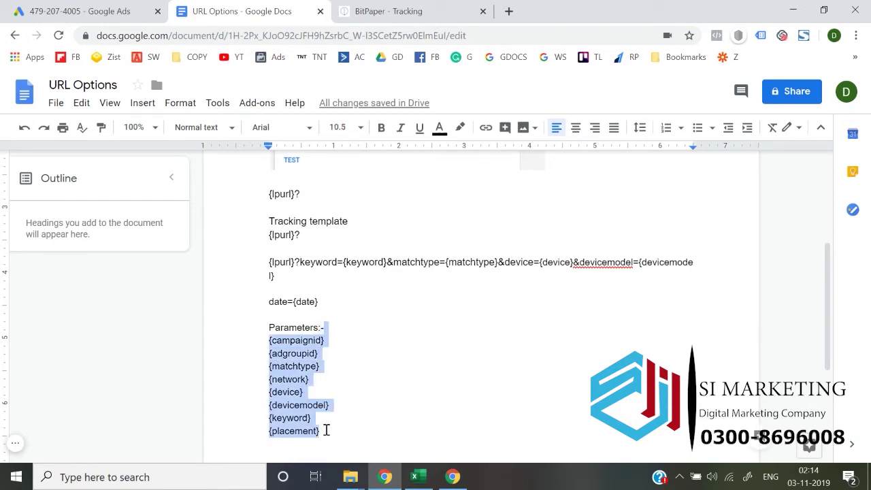
key(shift+Right)
key(Left)
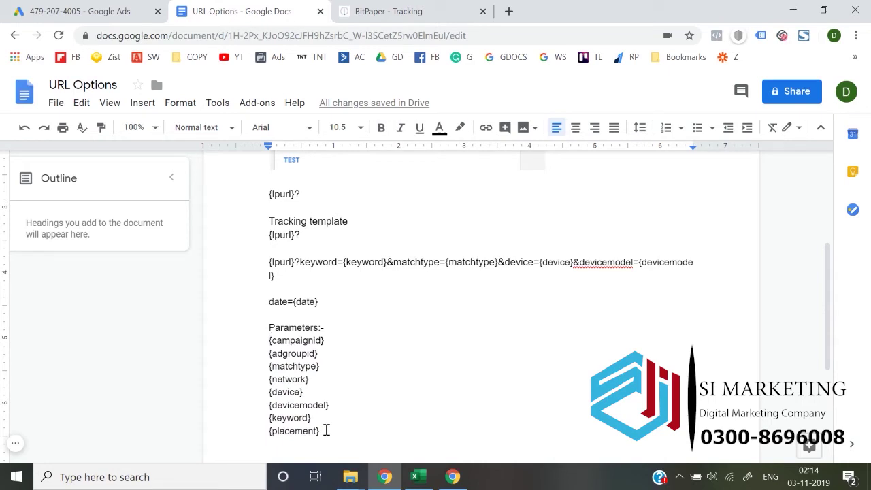
scroll(326, 430, up, 1)
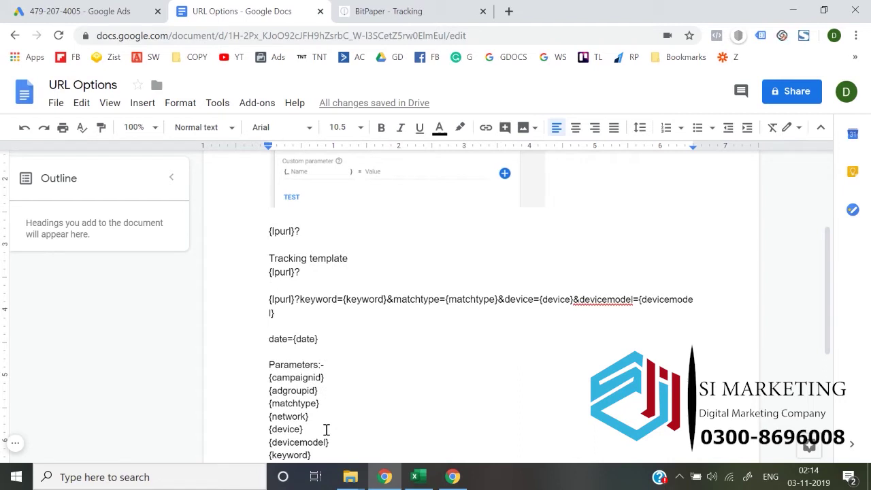
scroll(326, 431, down, 1)
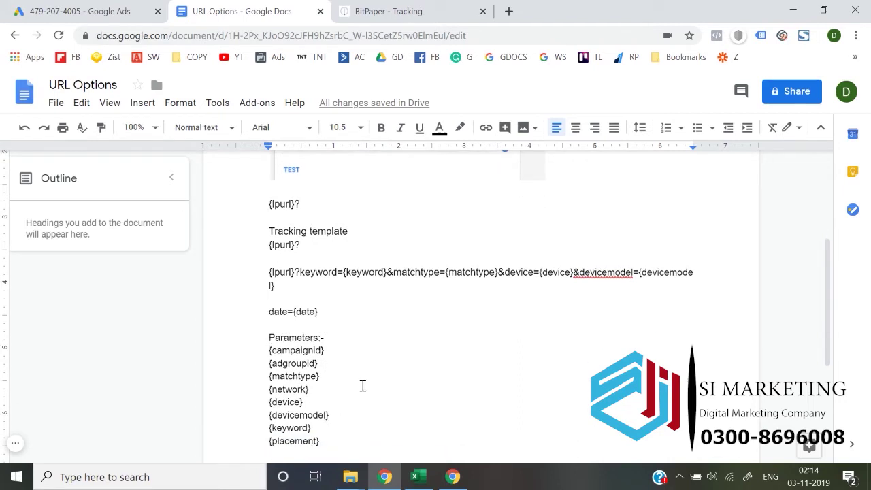
scroll(361, 385, down, 1)
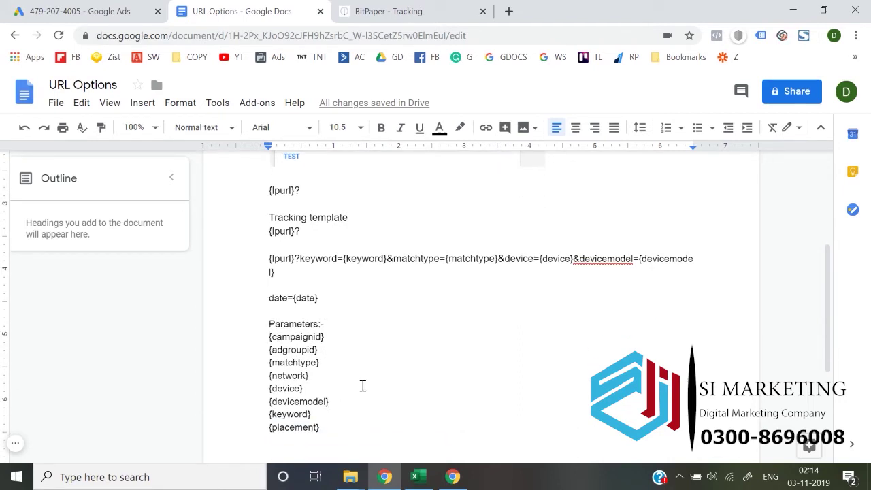
scroll(361, 385, up, 1)
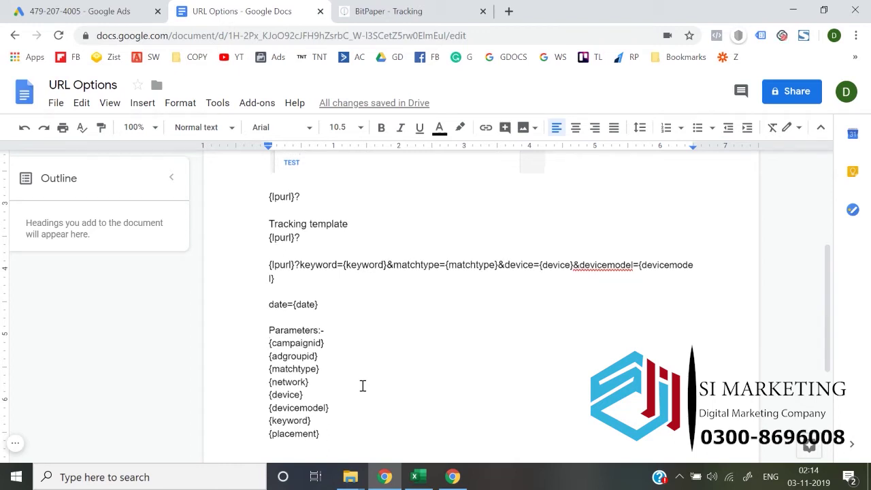
Append "keyword={keyword}" to the {lpurl}? line above the Tracking template heading, copying {keyword} from the Parameters list
click(311, 224)
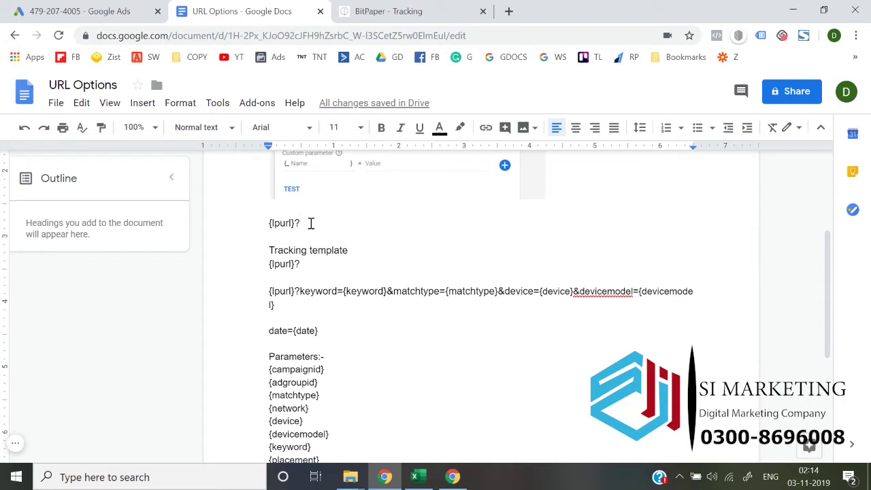
text(keyword=)
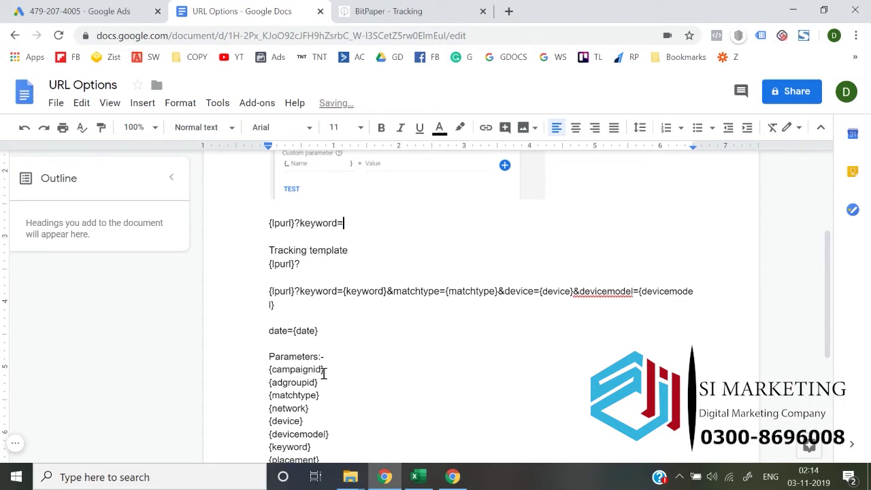
scroll(322, 400, down, 1)
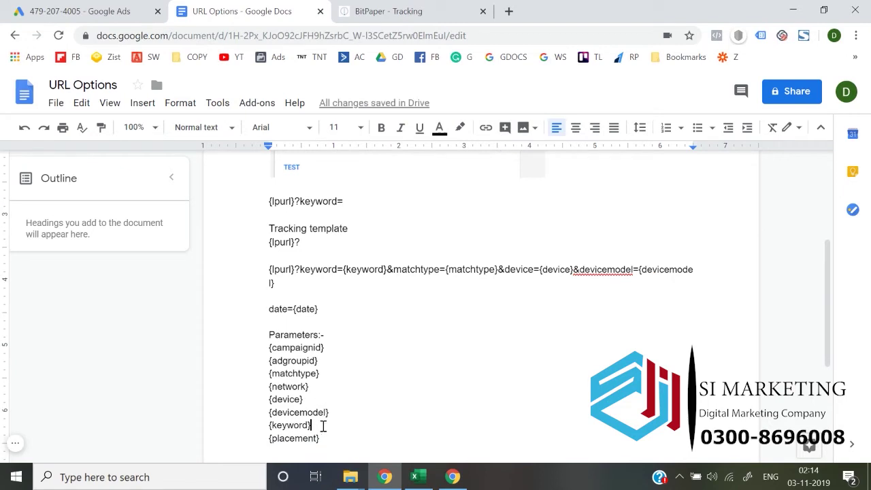
drag(319, 425, 263, 426)
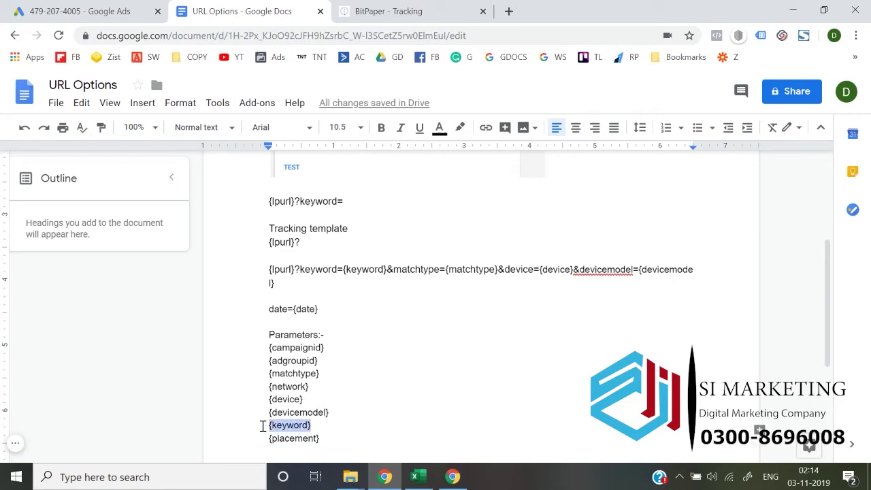
key(ctrl+c)
click(352, 202)
key(ctrl+v)
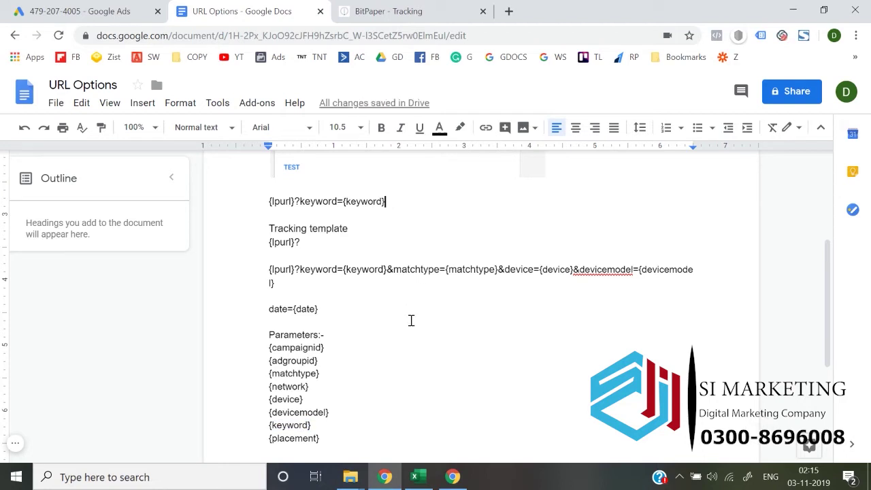
Extend the template line above the Tracking template heading with "&device={device}", copying {device} from the Parameters list
drag(302, 400, 264, 402)
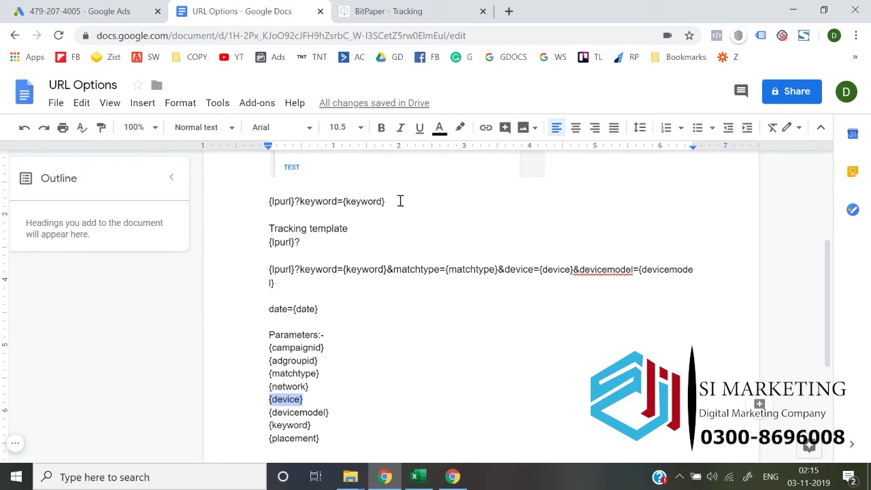
scroll(400, 199, up, 1)
click(310, 253)
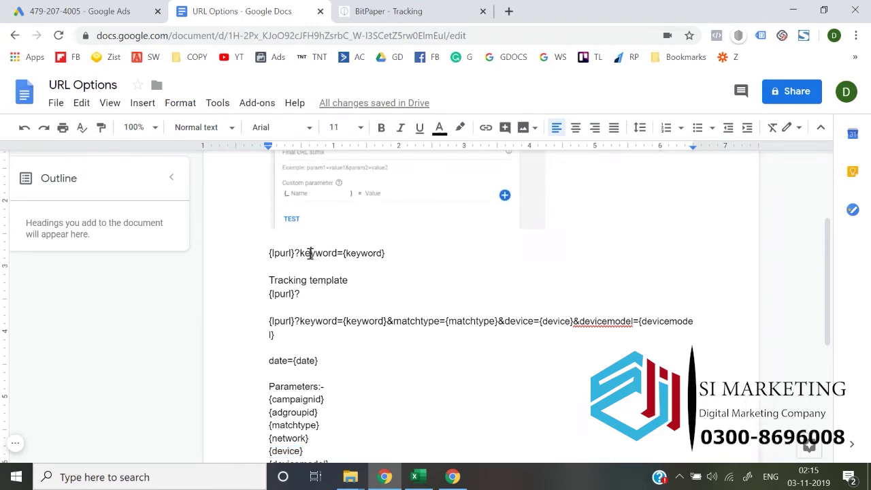
click(404, 253)
scroll(405, 253, down, 1)
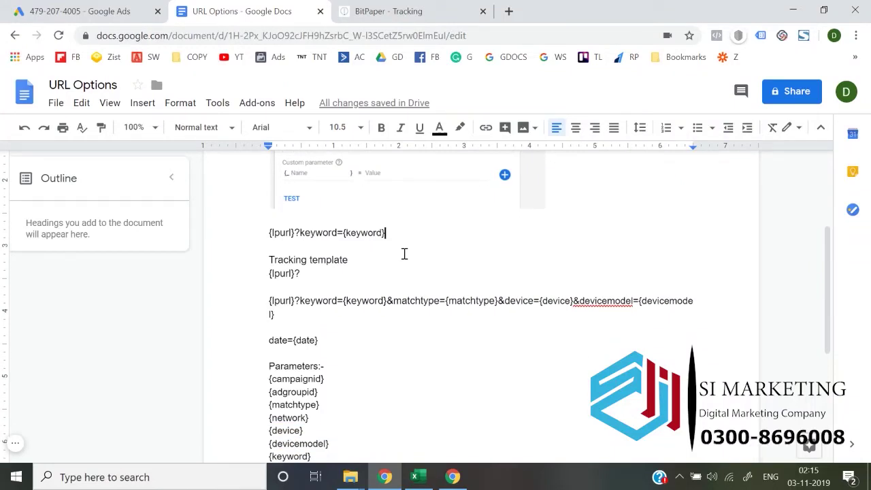
text(&)
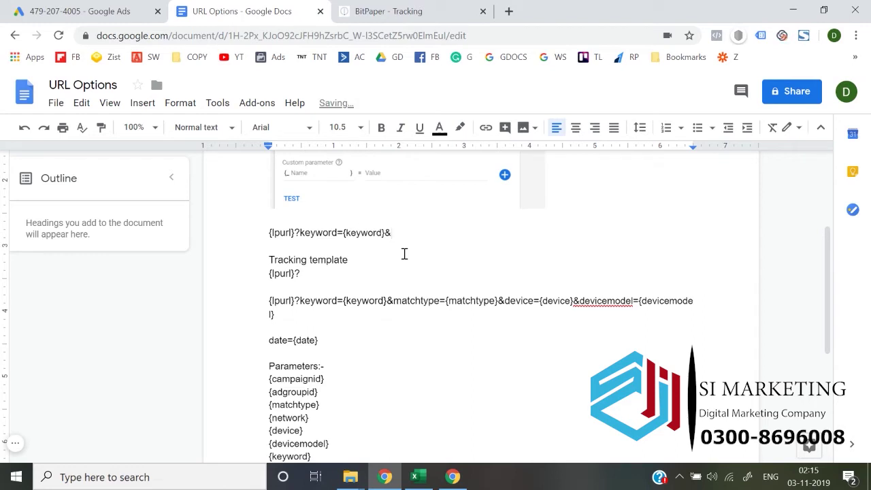
text(device=)
drag(304, 431, 266, 438)
key(ctrl+c)
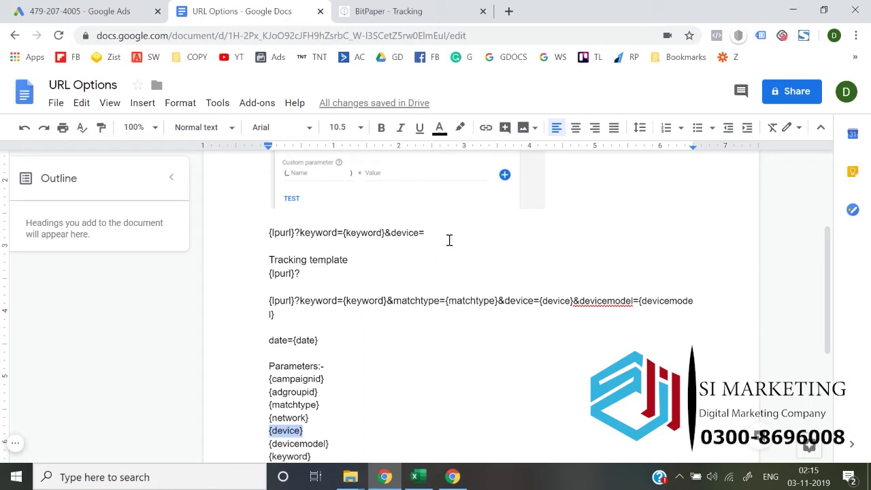
click(443, 234)
key(ctrl+v)
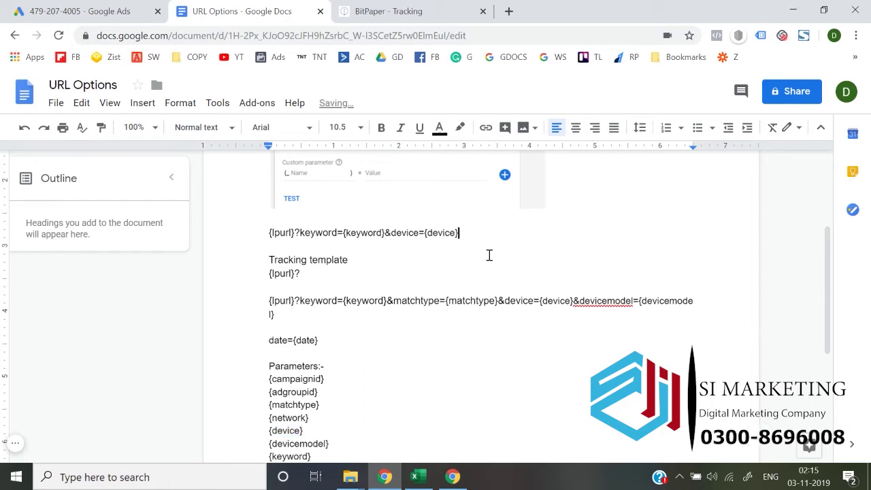
scroll(489, 255, down, 1)
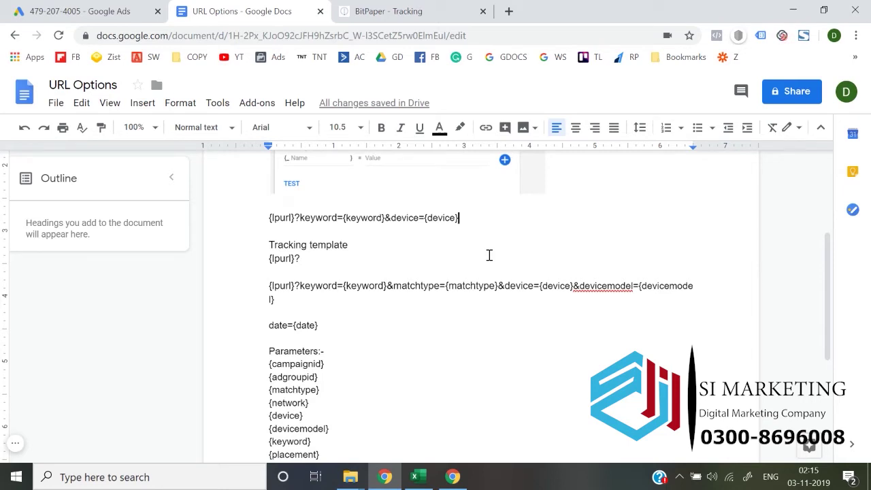
Extend the template line above the Tracking template heading with "&devicemodel={devicemodel}", copying {devicemodel} from the Parameters list
text(&)
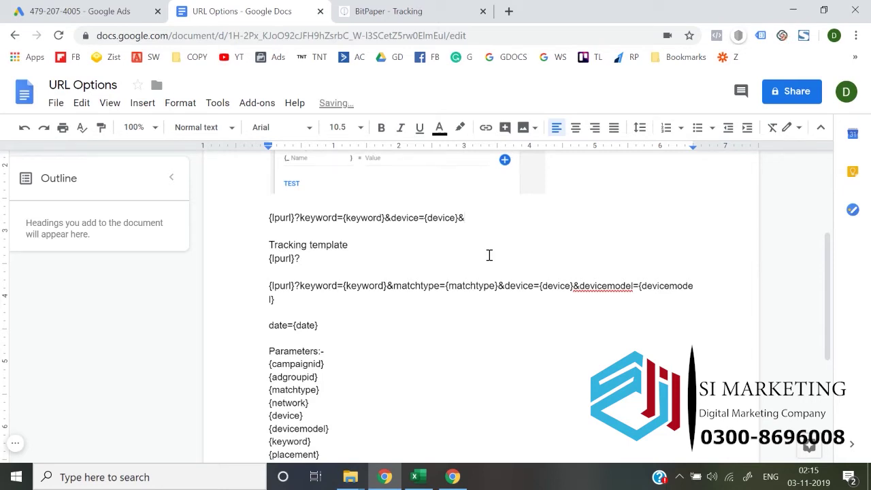
text(devicemodel)
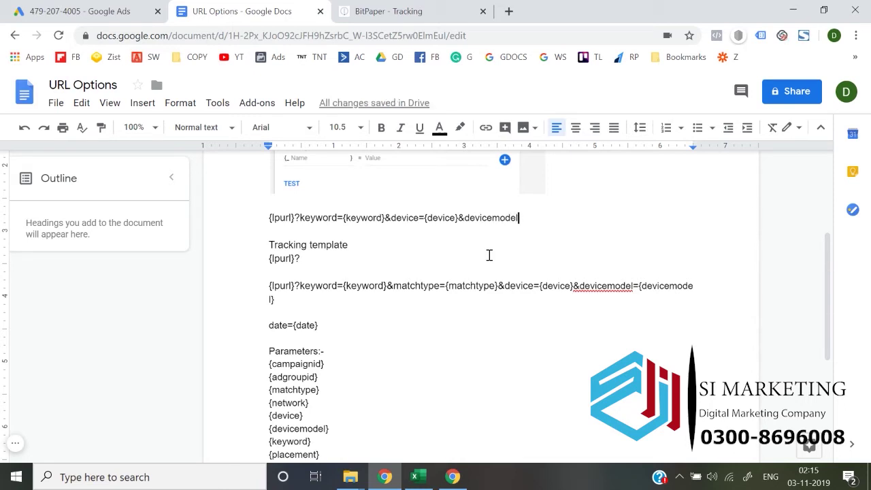
text(=)
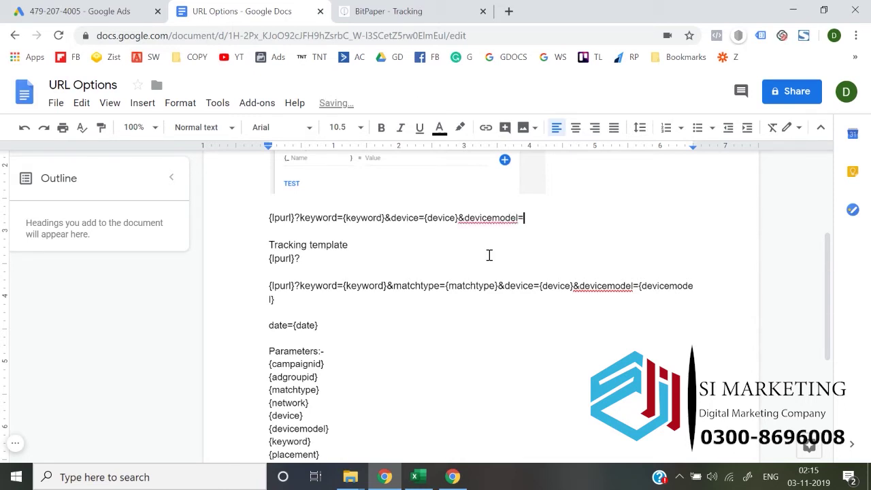
click(333, 430)
drag(337, 432, 270, 429)
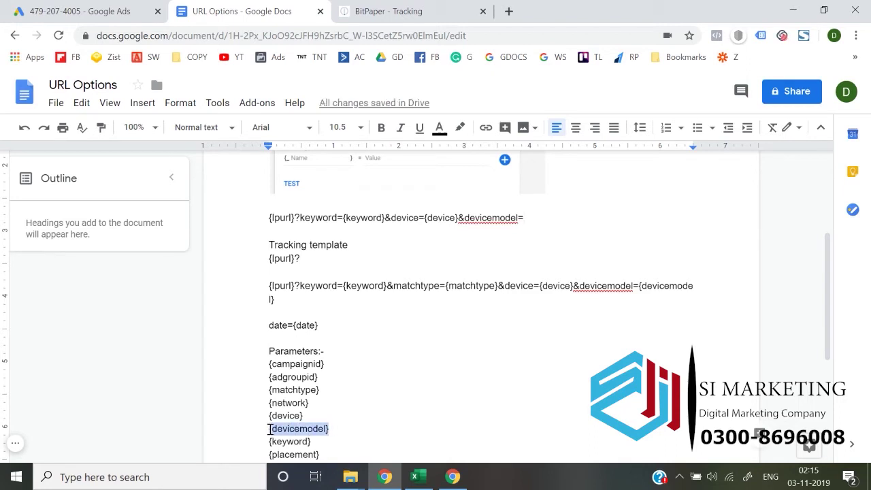
click(537, 217)
key(ctrl+v)
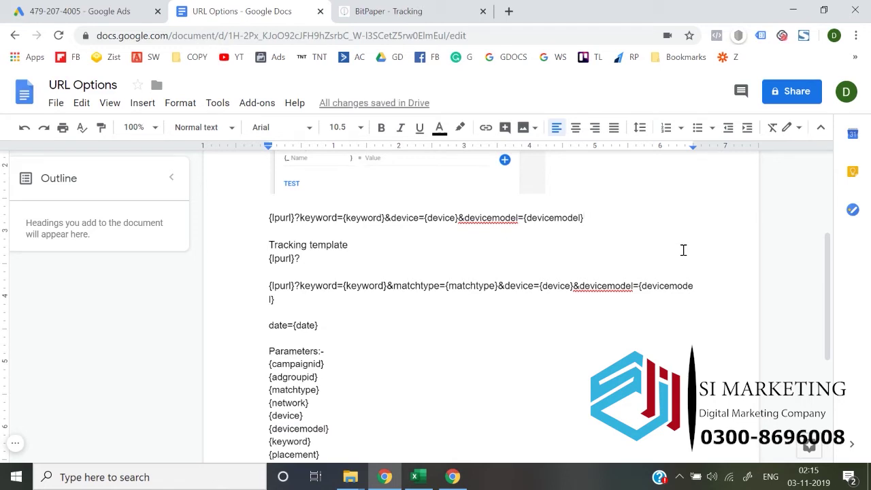
Add "&network={network}" to the end of the same template line, copying {network} from the Parameters list
text(&)
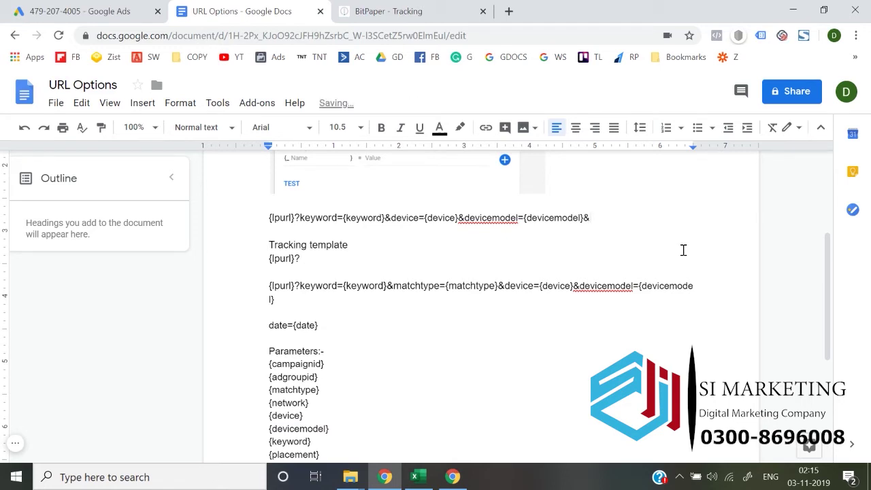
text(network=)
drag(323, 404, 265, 407)
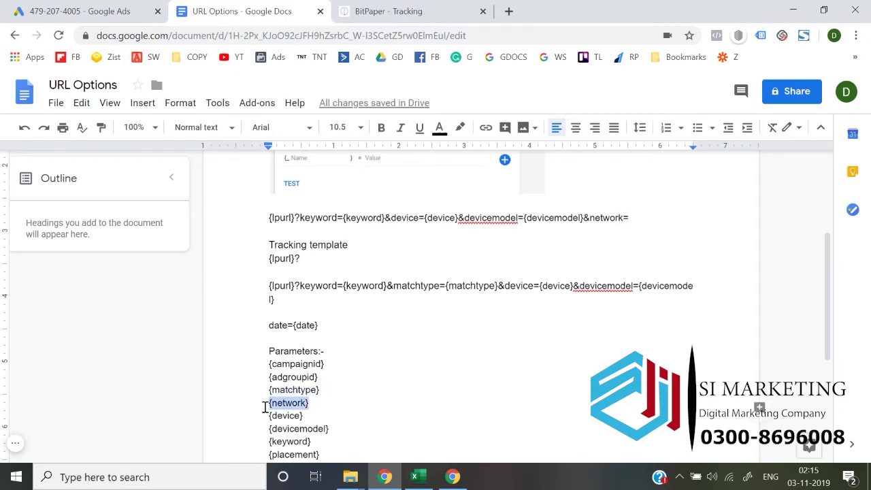
click(642, 217)
key(ctrl+v)
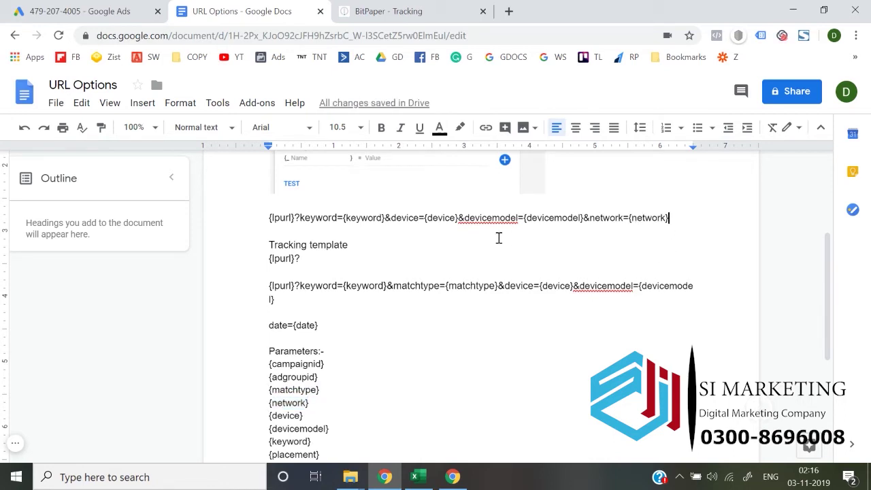
Copy everything after "{lpurl}?" in the new template line and append it to the ad's Tracking template in Google Ads
key(ctrl+1)
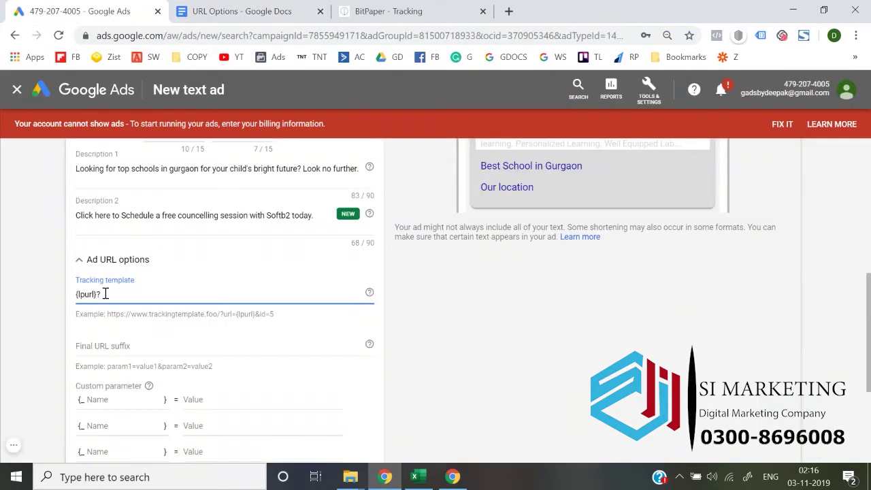
click(288, 10)
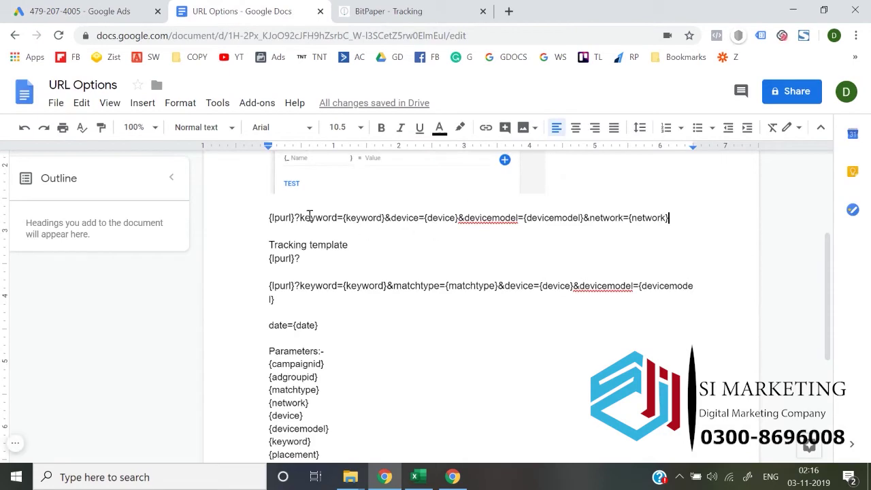
drag(300, 218, 438, 218)
scroll(661, 228, up, 2)
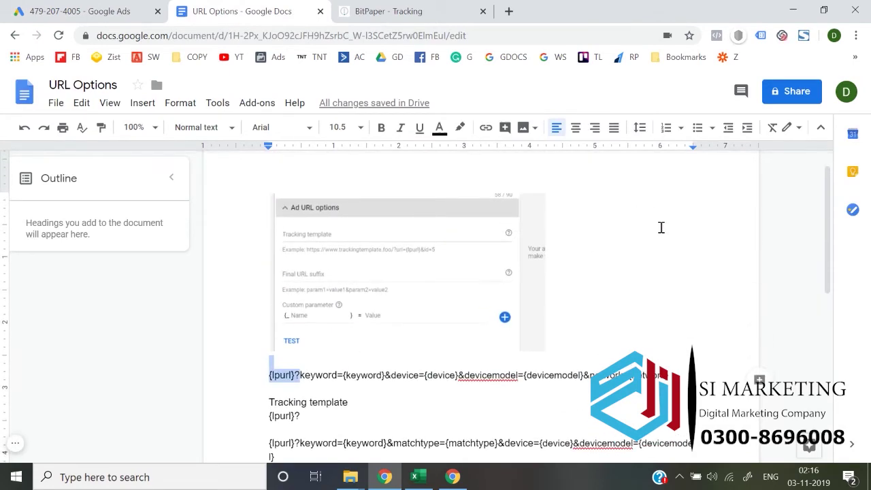
scroll(677, 228, down, 2)
drag(676, 227, 302, 232)
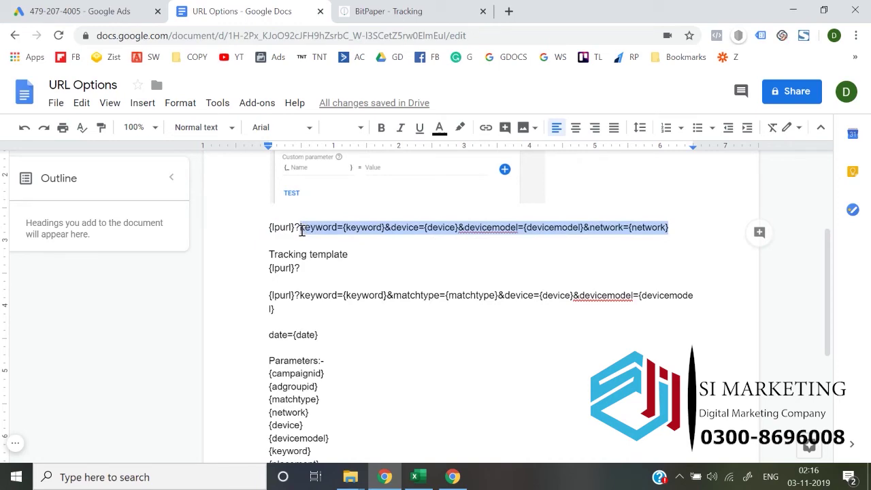
key(ctrl+c)
click(88, 11)
click(217, 307)
key(ctrl+v)
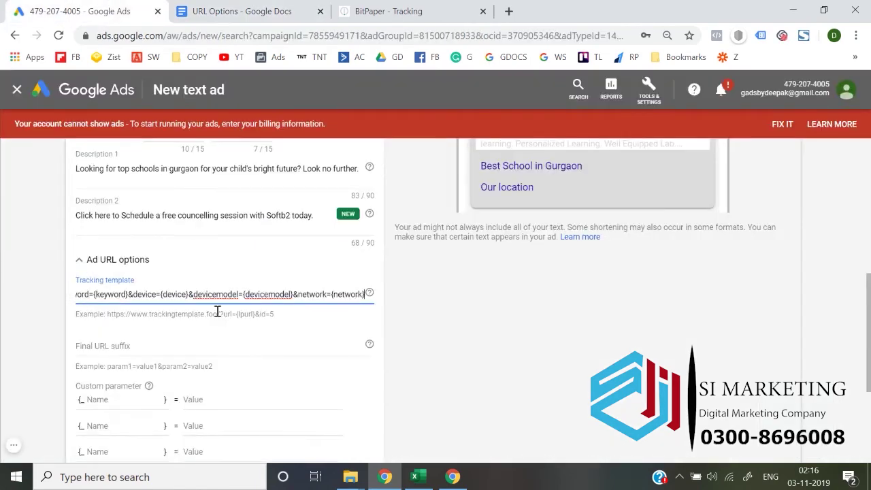
click(39, 296)
Run the tracking set-up test for the ad's URL options
scroll(41, 303, down, 3)
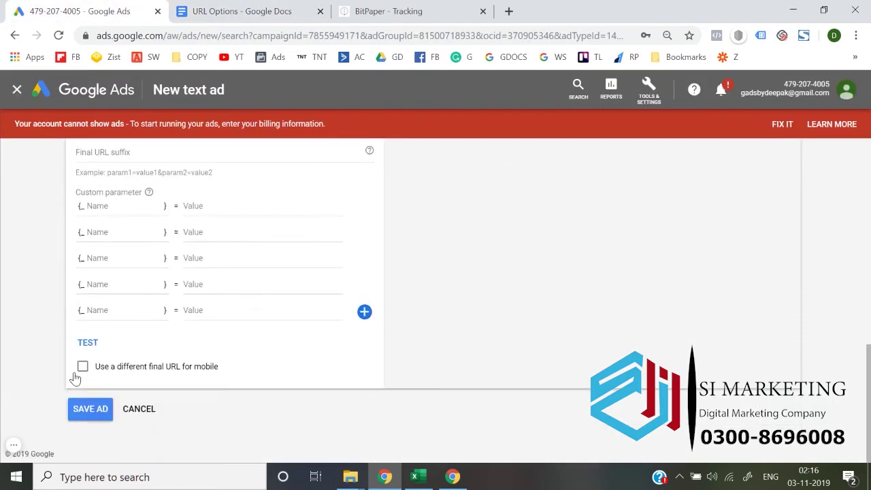
scroll(47, 349, up, 10)
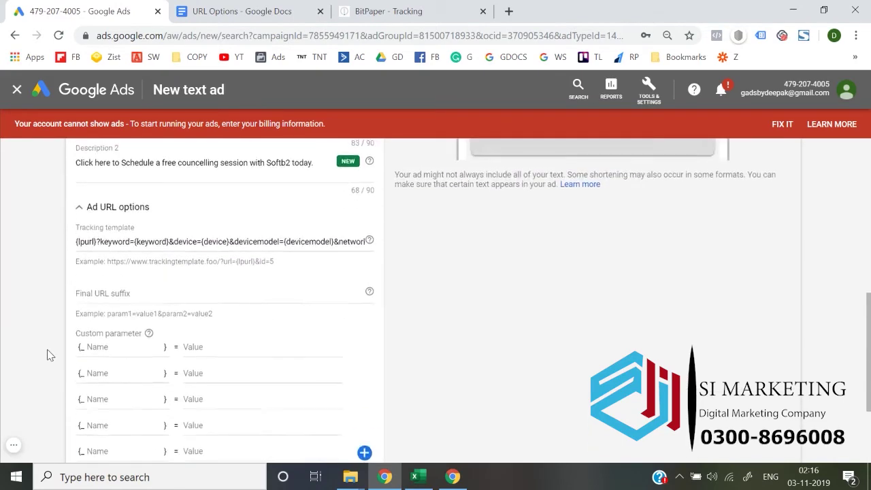
scroll(48, 352, down, 10)
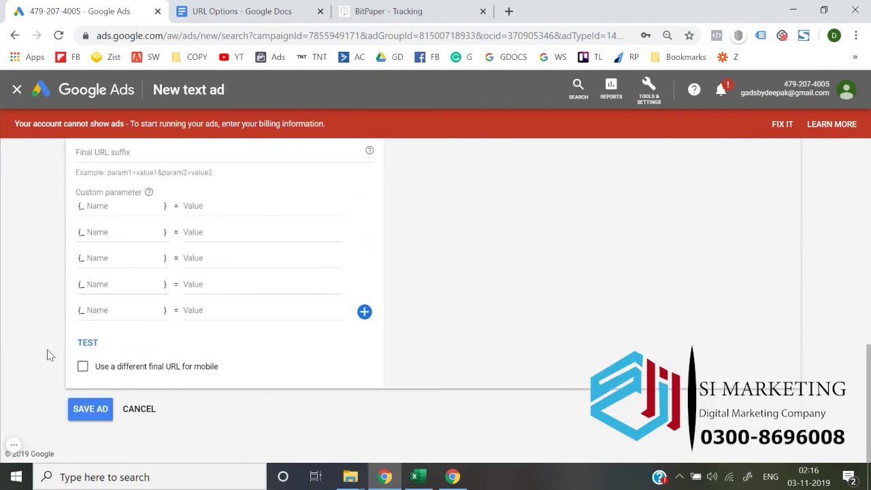
click(86, 344)
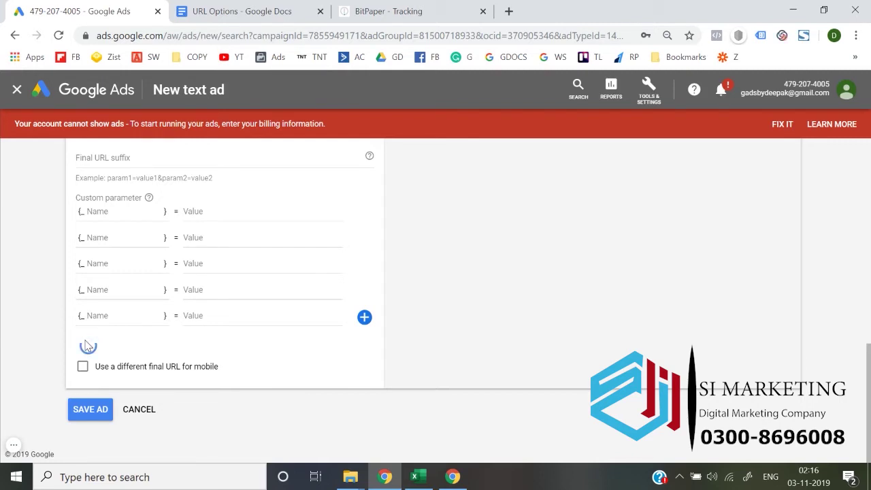
scroll(87, 346, up, 1)
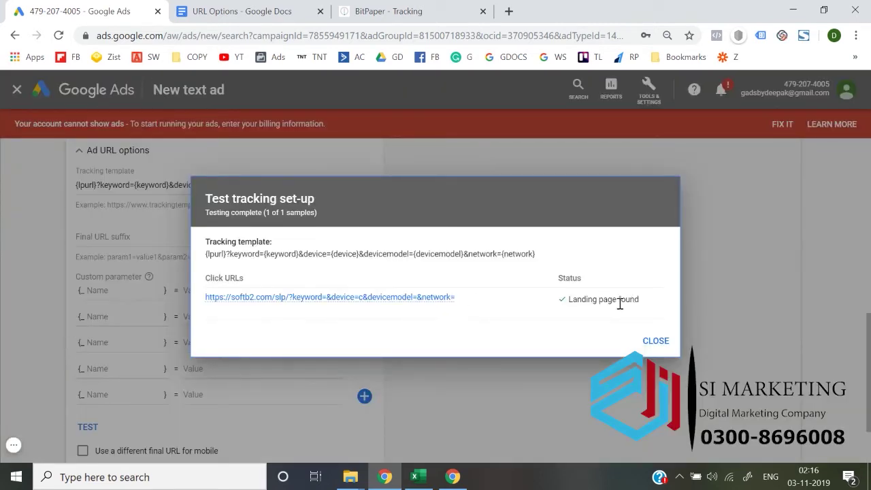
Check the landing page behind the softb2.com click URL in the test results, and close that page
mouse_move(416, 301)
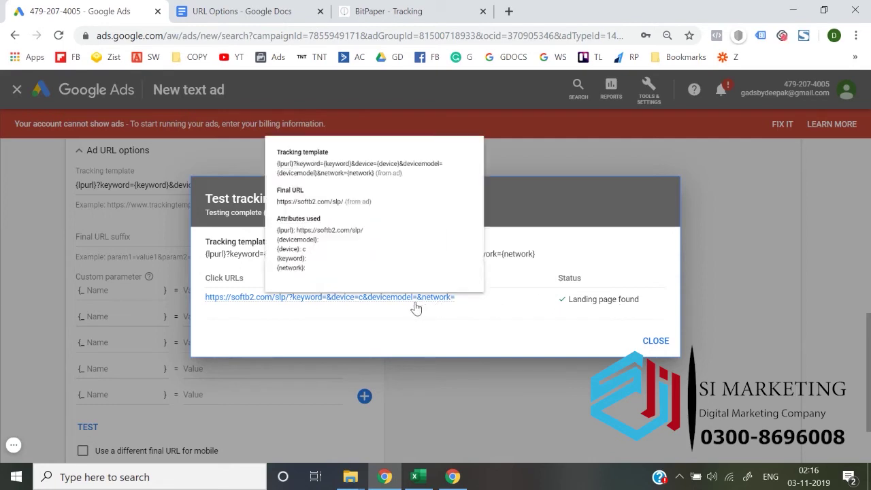
click(304, 298)
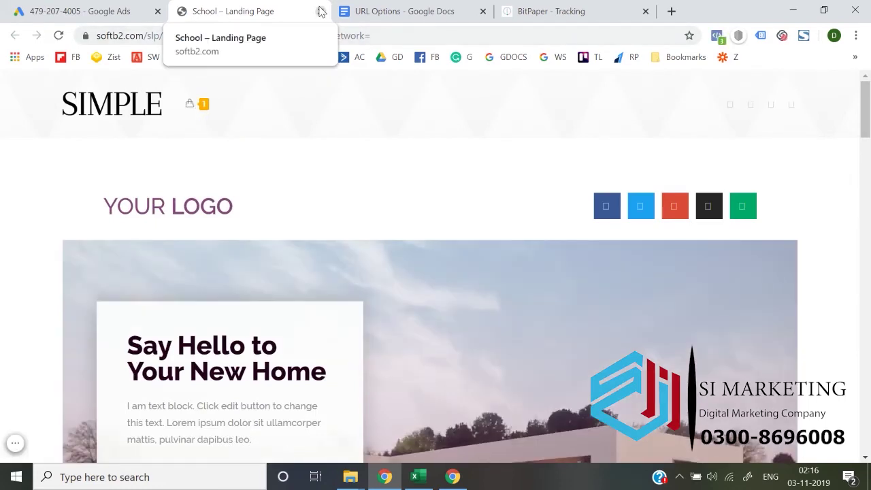
click(321, 12)
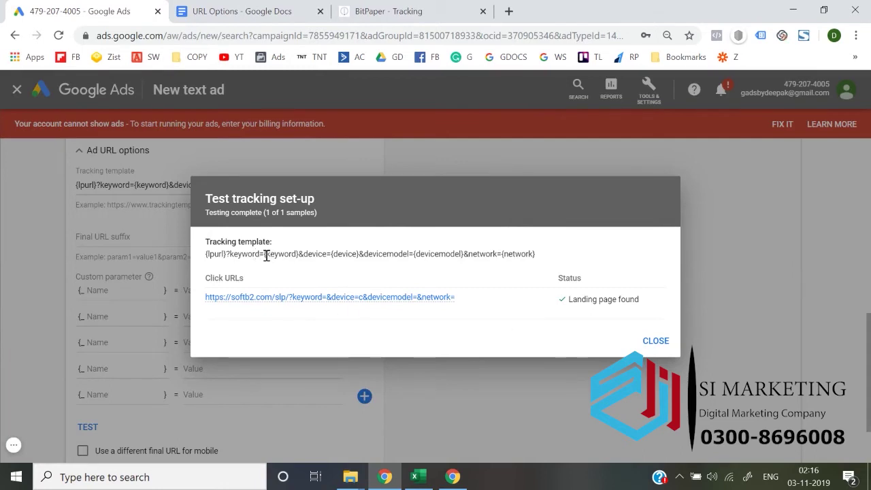
Review the tested tracking template's parameters and the click URL's attribute details, and close the test results
drag(266, 254, 553, 258)
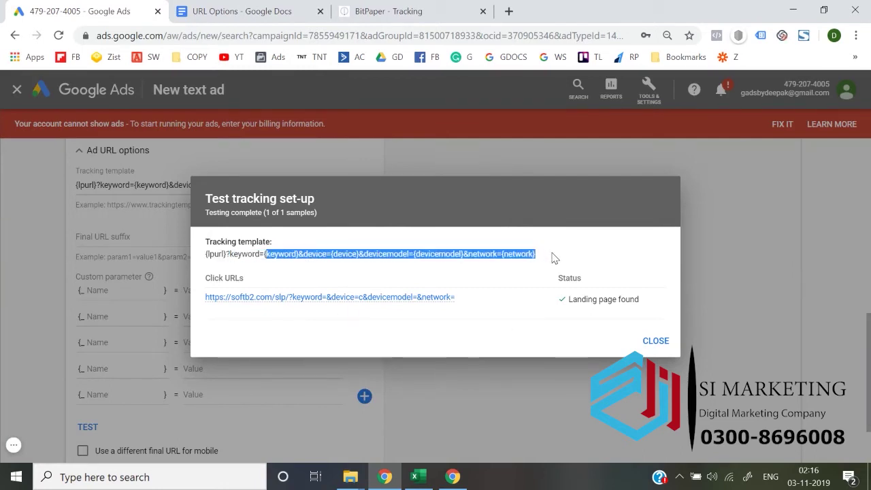
click(552, 256)
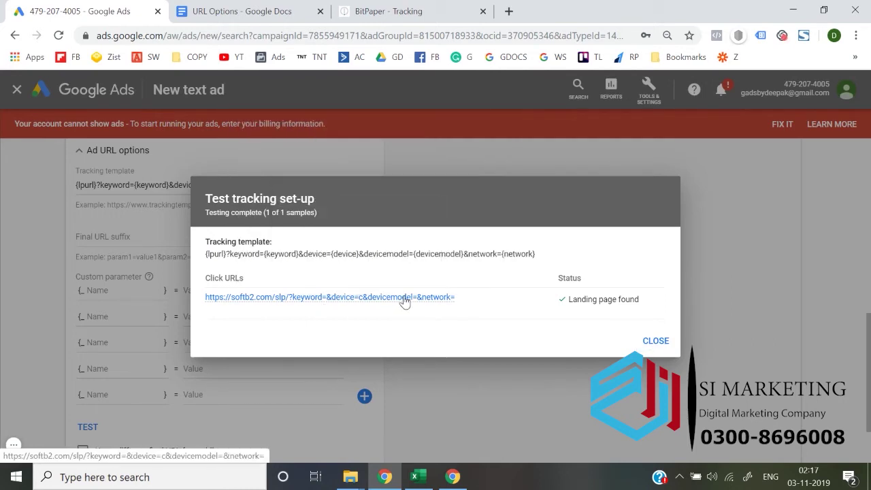
mouse_move(402, 296)
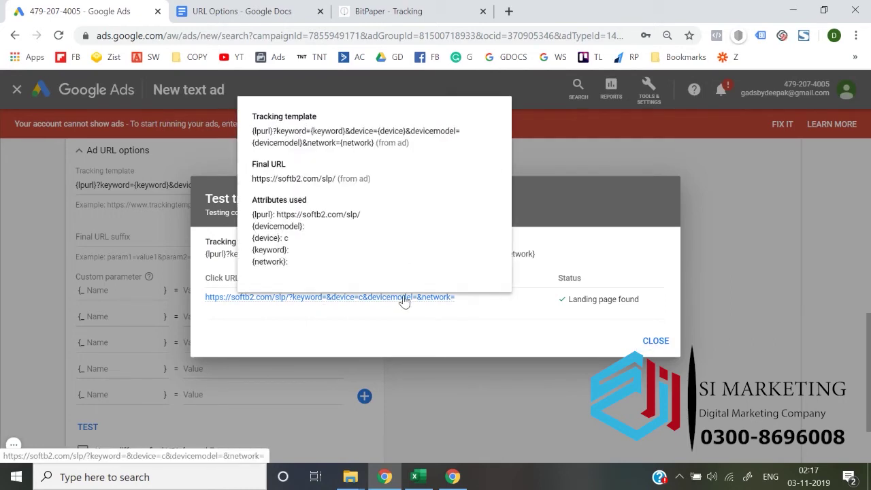
click(661, 347)
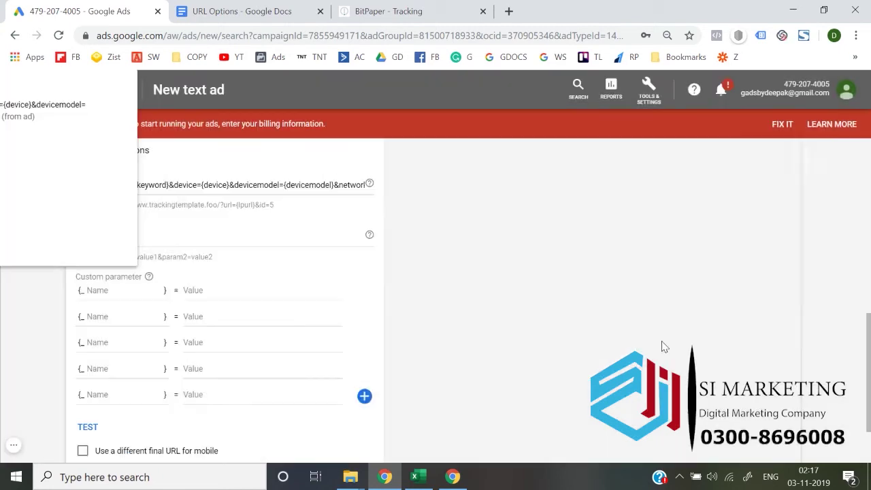
Review the template lines in the URL Options document, and return to the ad's URL options in Google Ads
click(253, 185)
click(255, 8)
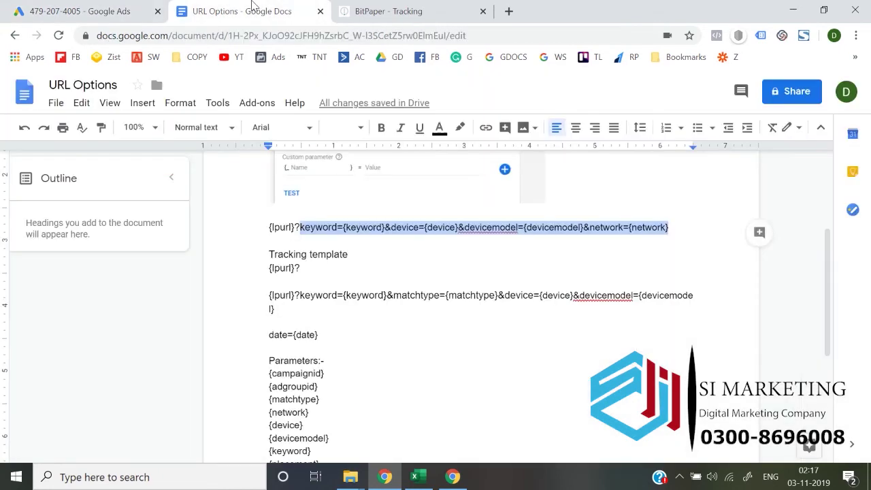
click(472, 298)
click(401, 317)
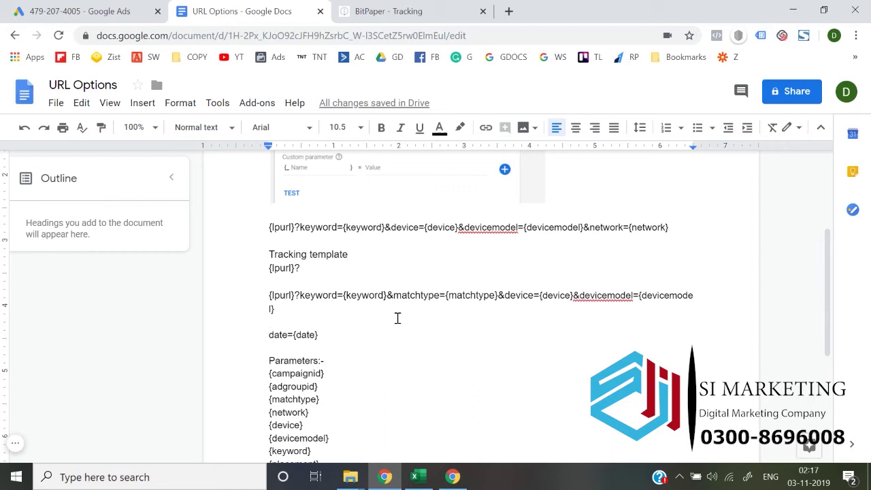
click(103, 11)
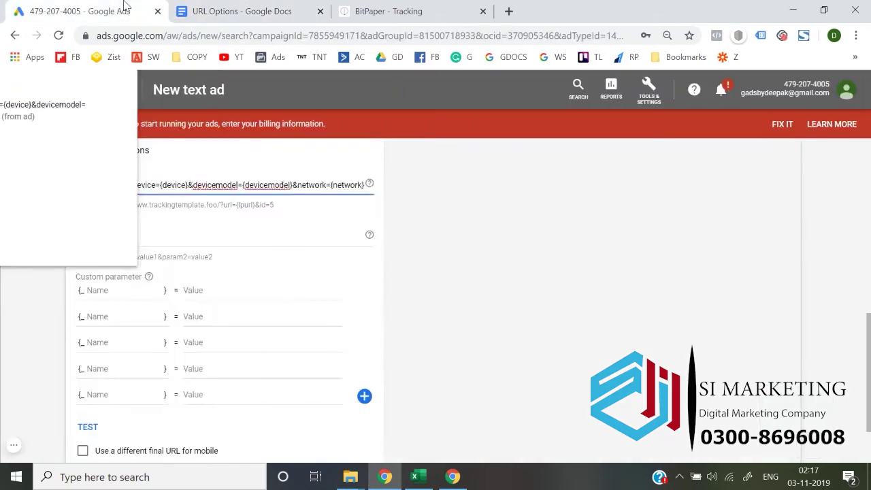
click(28, 338)
Highlight the parameters from {campaignid} through {placement} in the URL Options document, and switch back to the Google Ads ad form
click(265, 8)
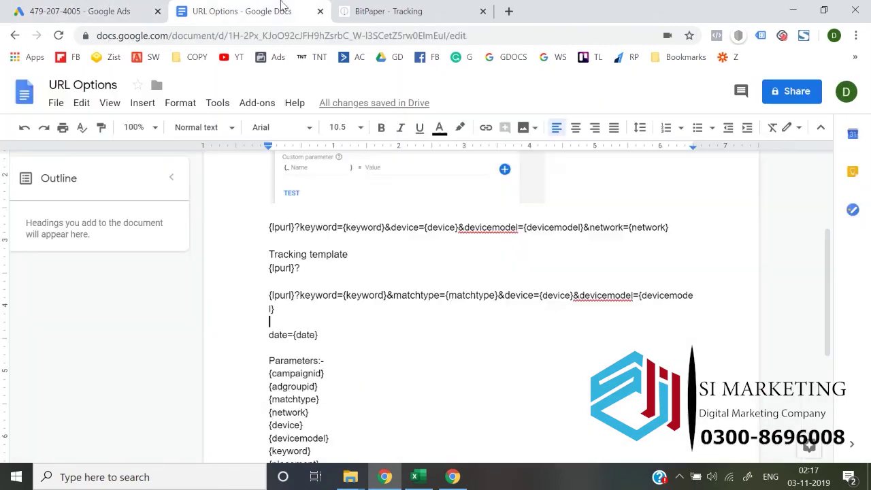
scroll(294, 385, down, 2)
scroll(294, 385, up, 2)
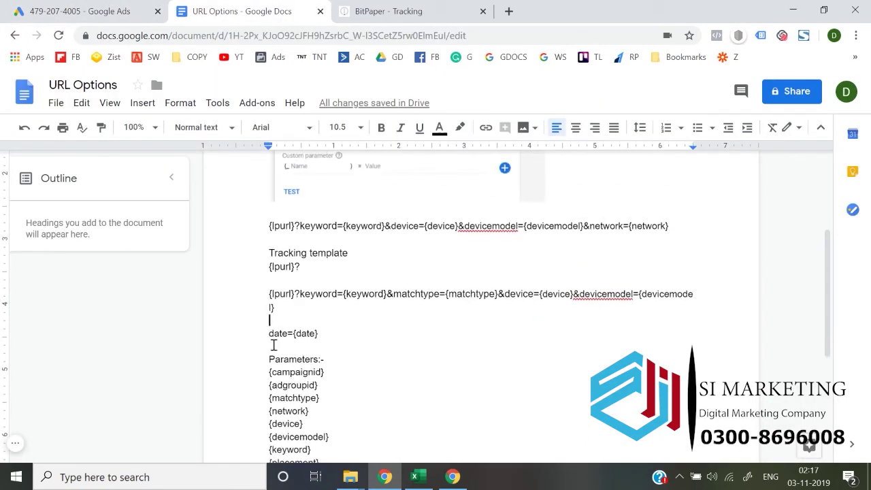
click(270, 359)
key(Down)
key(shift+Down)
key(shift+Down)
key(shift+Down)
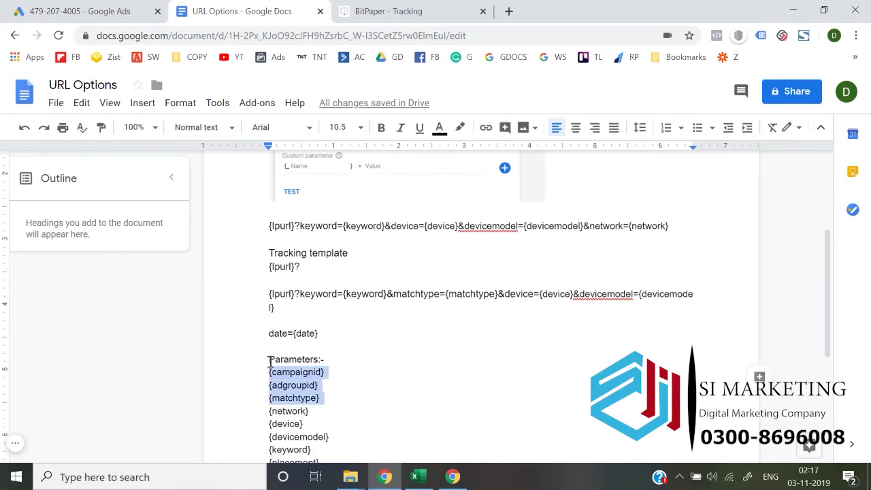
key(Right)
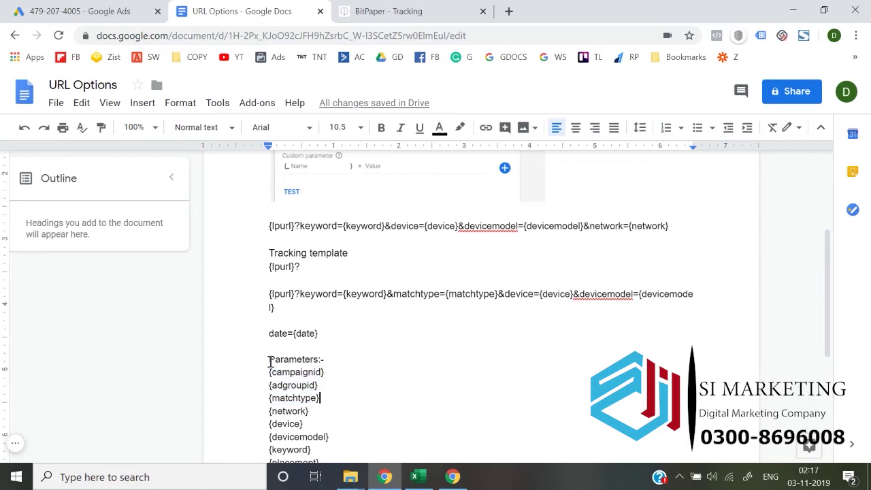
key(Up)
key(shift+Down)
key(shift+Down)
key(shift+Down)
key(shift+Down)
key(shift+Down)
key(shift+Down)
key(shift+Down)
key(shift+Down)
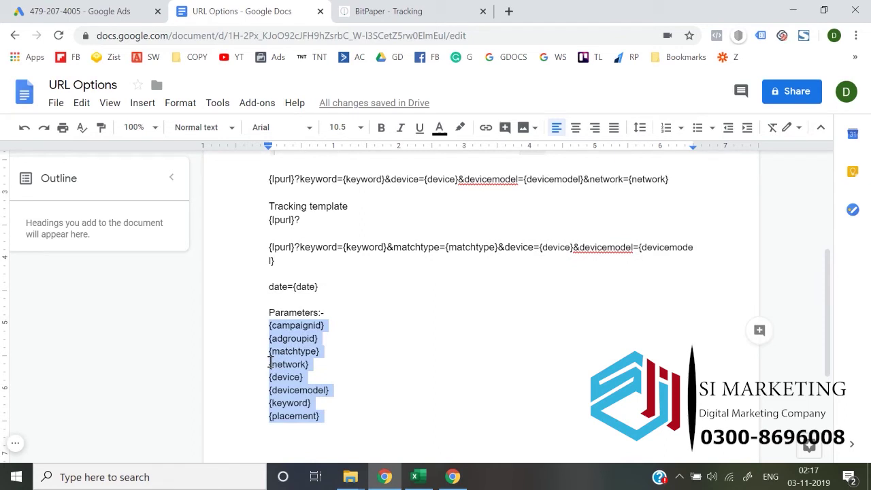
scroll(270, 361, up, 1)
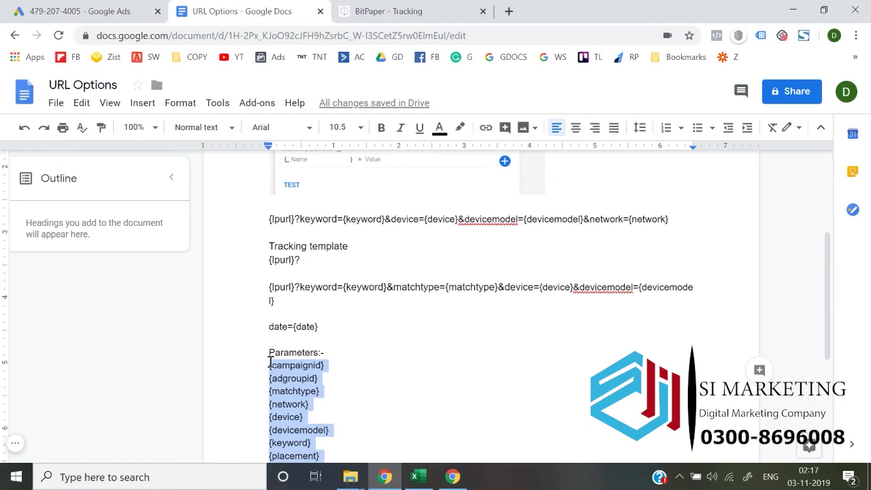
click(145, 9)
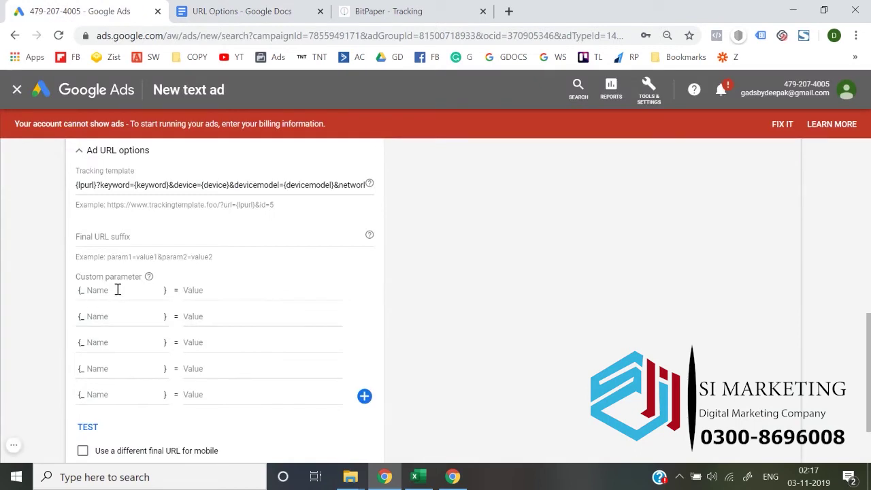
Add a custom parameter named campaignstartdate with the value jan11 to the ad's URL options
click(117, 291)
text(ad)
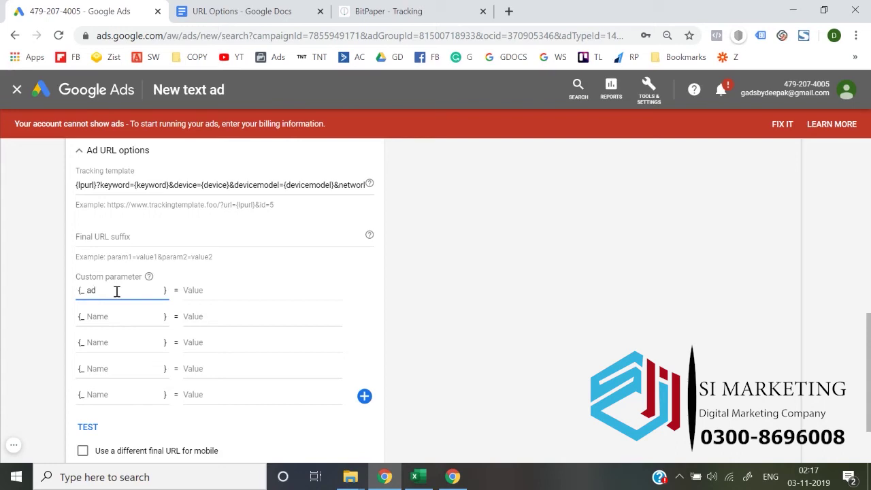
key(BackSpace)
key(BackSpace)
text(campaignstartdate)
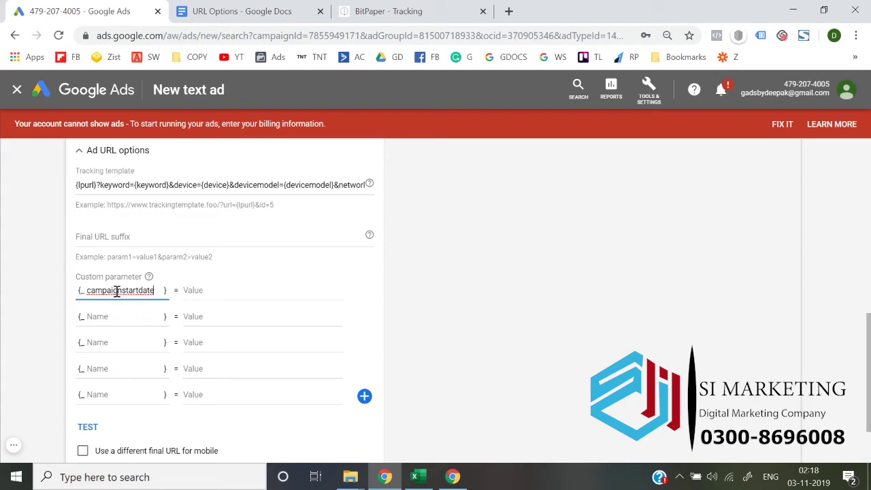
click(240, 291)
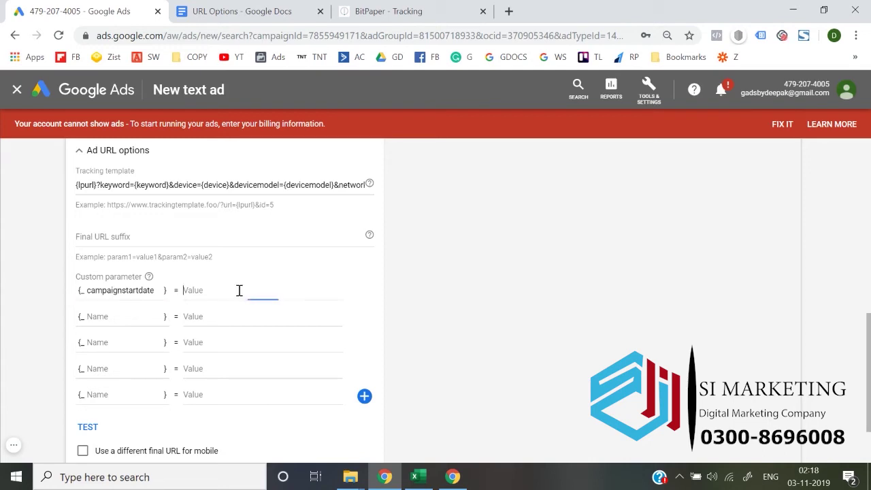
text(jan11)
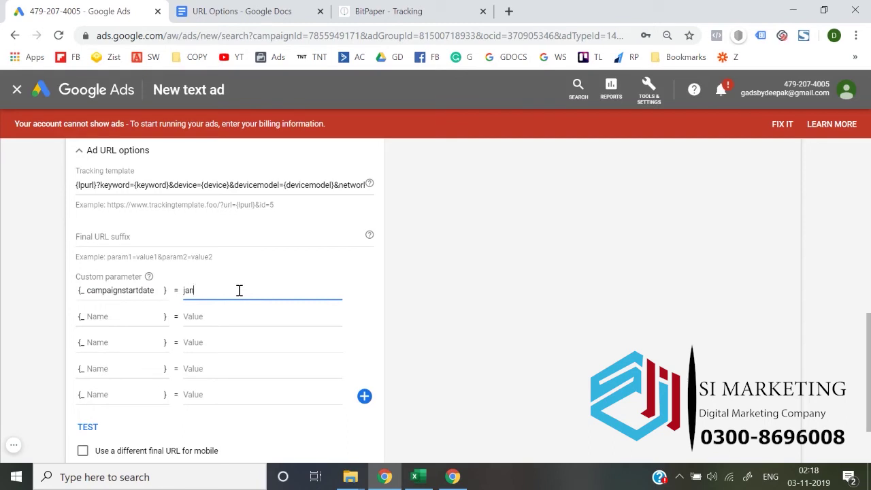
click(50, 279)
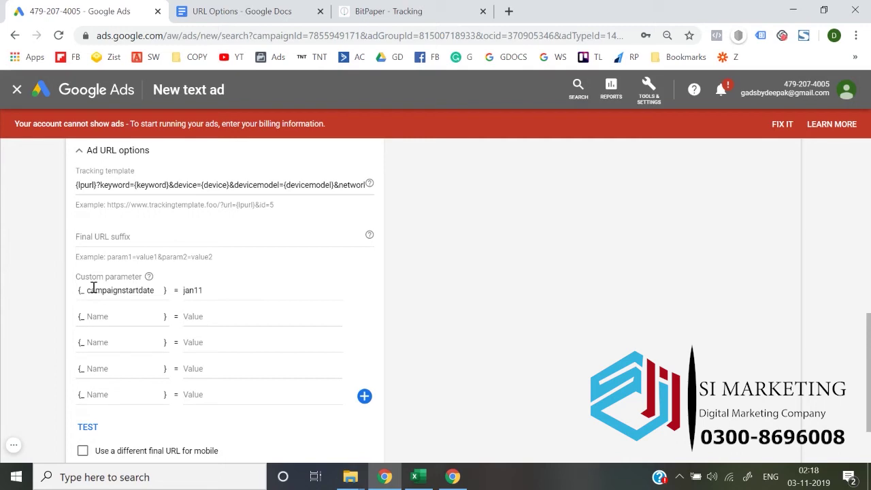
click(218, 302)
click(4, 300)
Switch to the URL Options document and append &campaignstartdate= to the template line ending in &network={network}
click(232, 12)
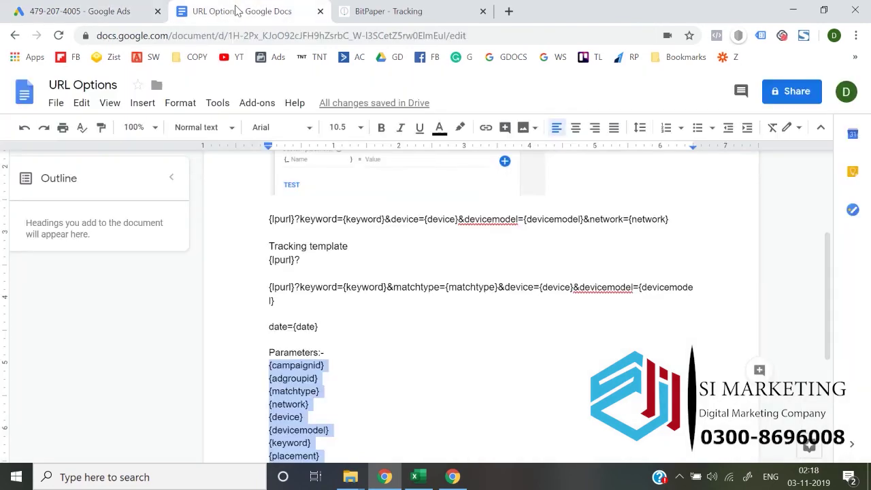
click(154, 10)
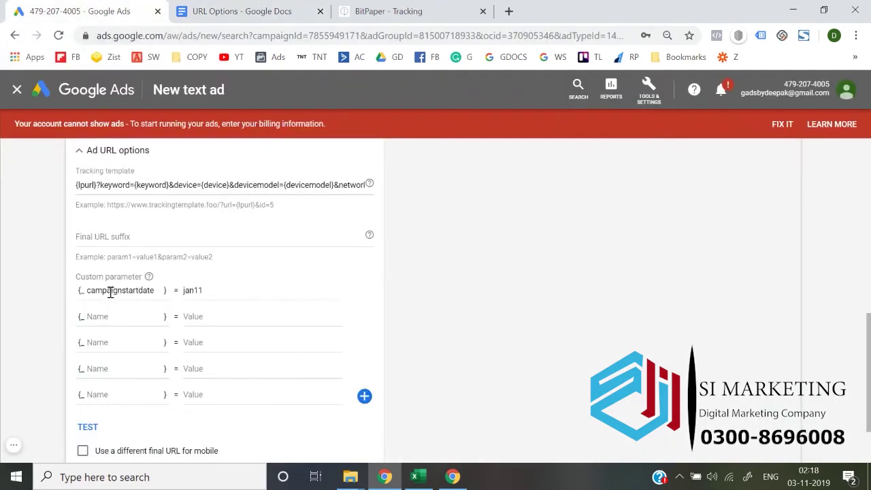
click(237, 10)
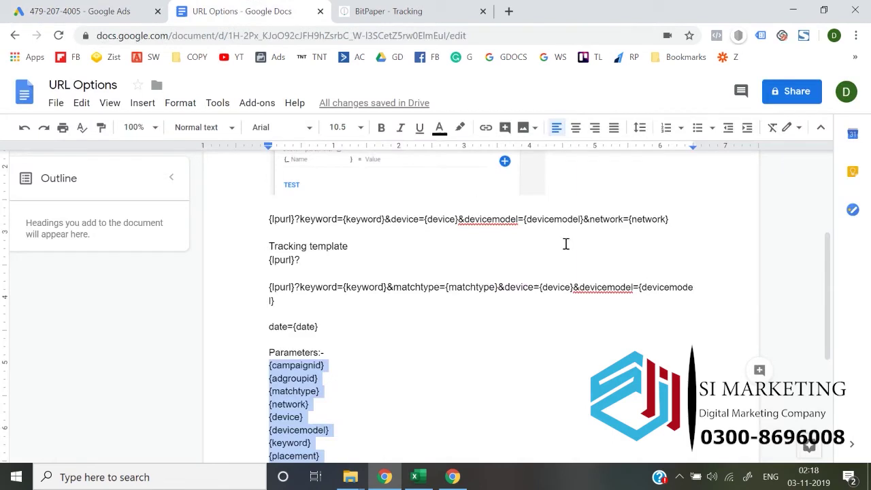
click(680, 219)
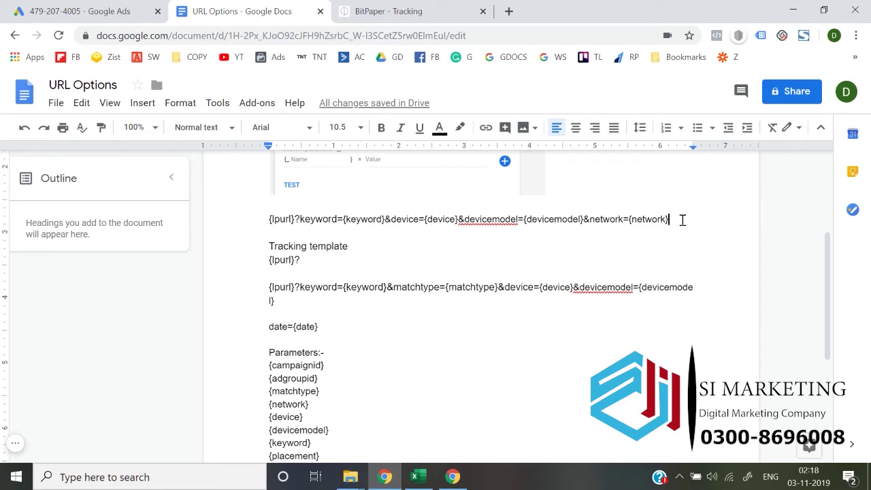
text(&start)
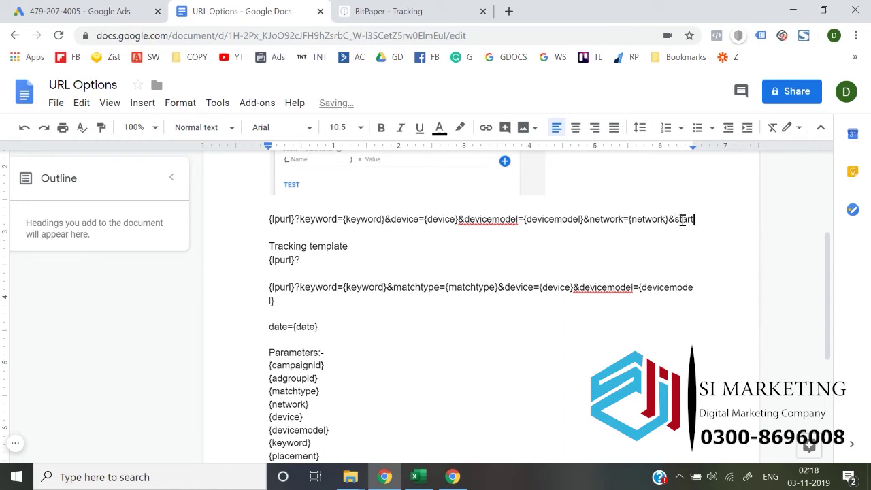
key(BackSpace)
key(BackSpace)
key(BackSpace)
key(BackSpace)
key(BackSpace)
text(campaignstartdate)
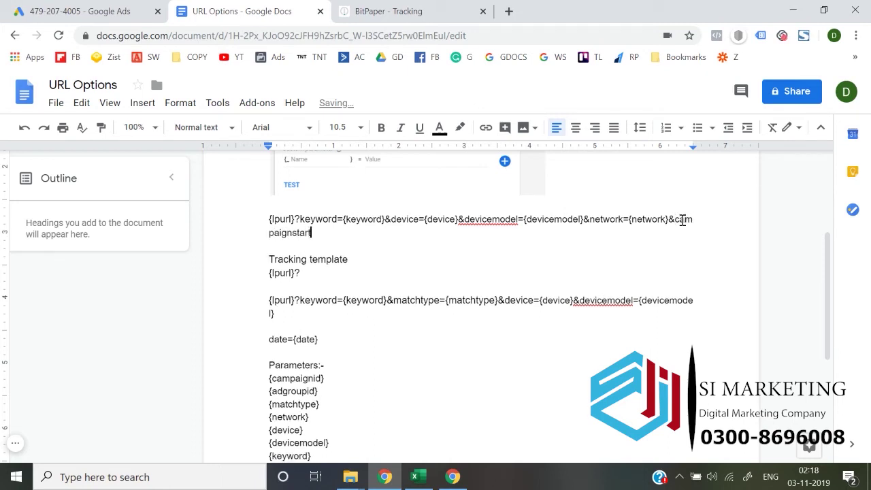
text(=)
double_click(683, 219)
Copy the first custom parameter's name from the Google Ads form and add it to the document's template line as {campaignstartdate}
click(98, 8)
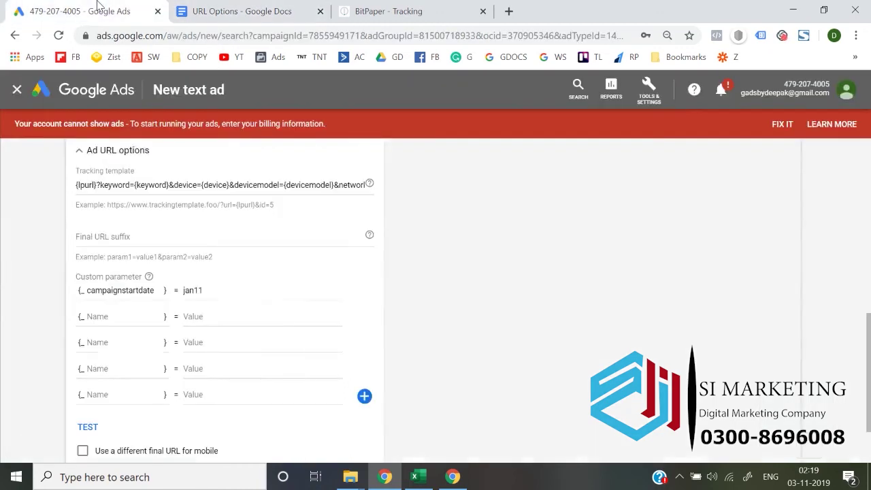
click(115, 292)
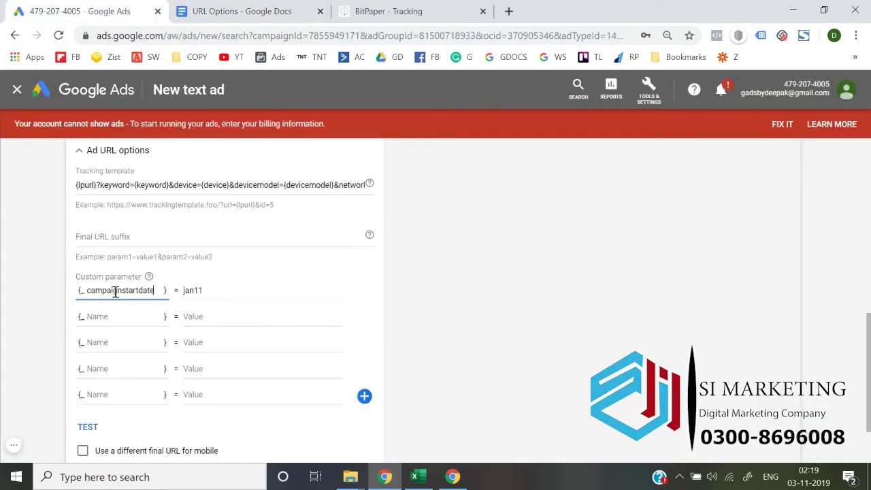
double_click(115, 292)
key(ctrl+c)
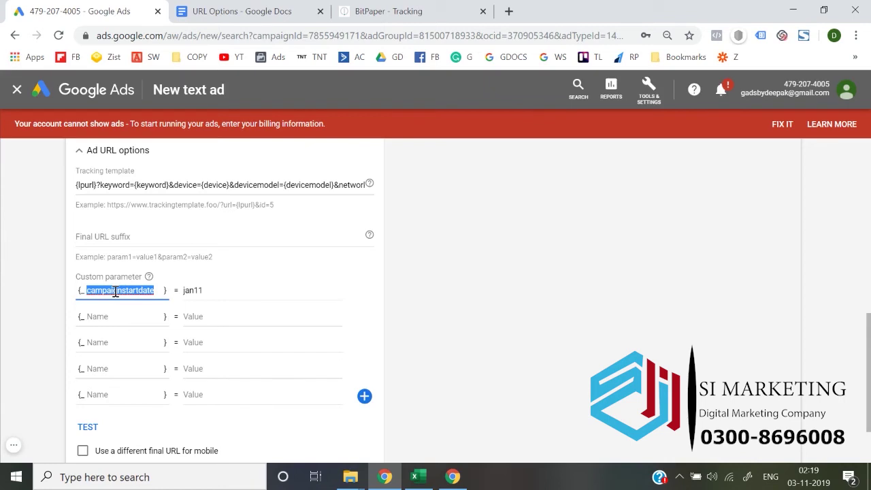
click(242, 11)
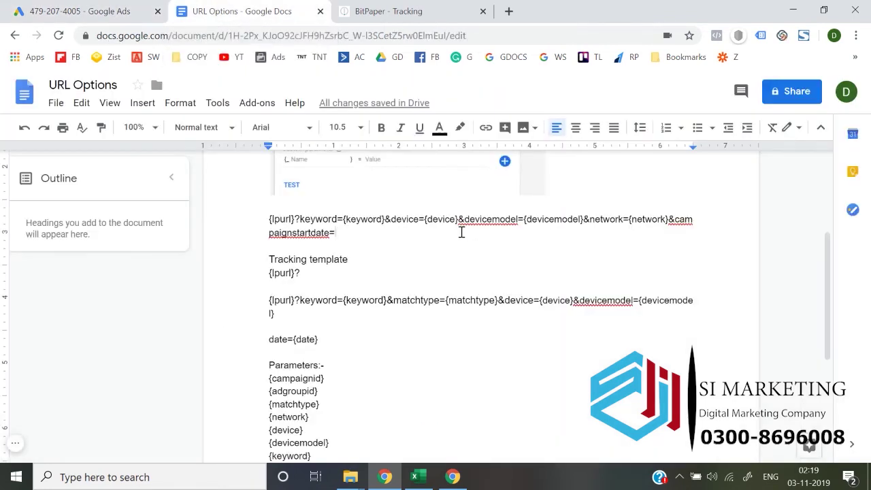
text({)
key(ctrl+v)
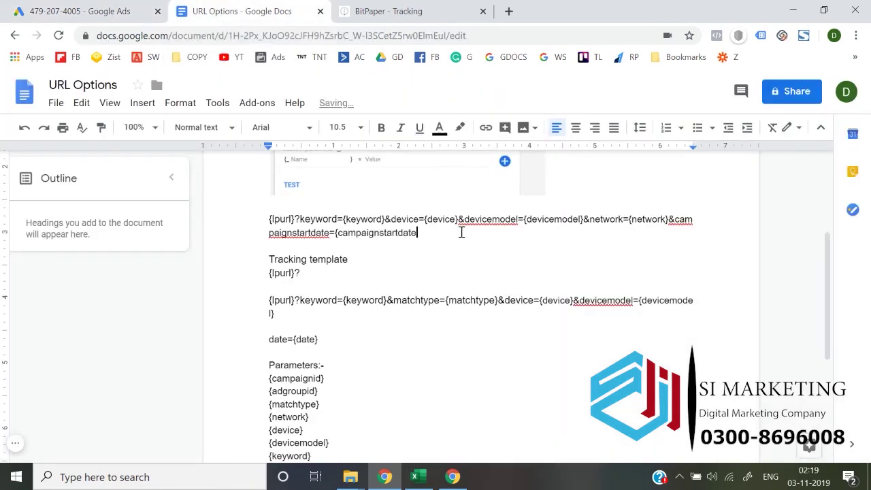
text(})
Return to the Google Ads form and add a second custom parameter named madeby, with the ad creator's first name as its value
key(ctrl+shift+Tab)
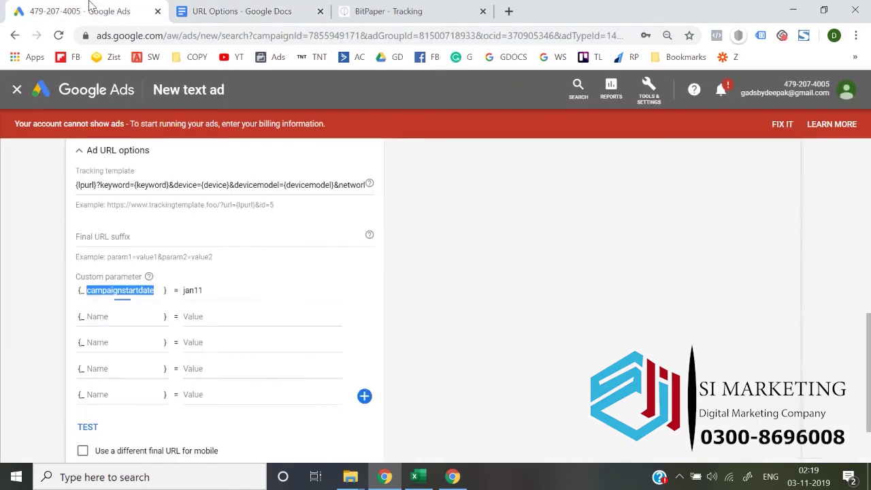
click(119, 316)
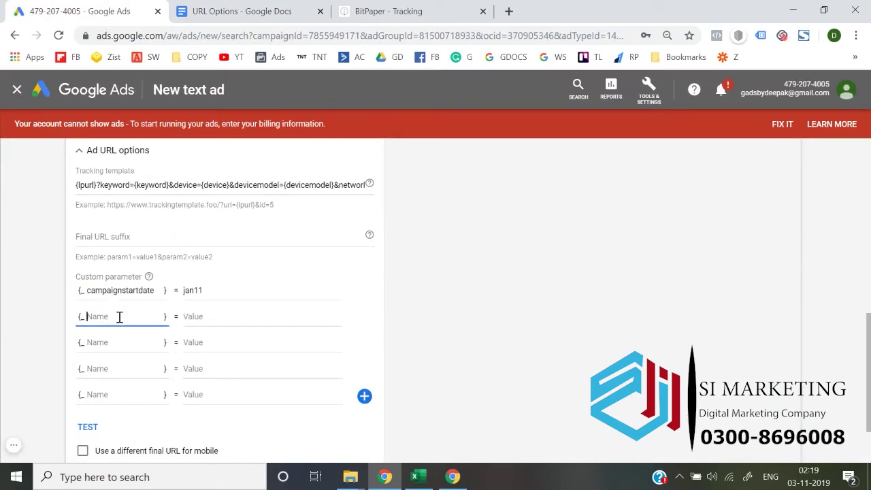
text(madeby)
key(Tab)
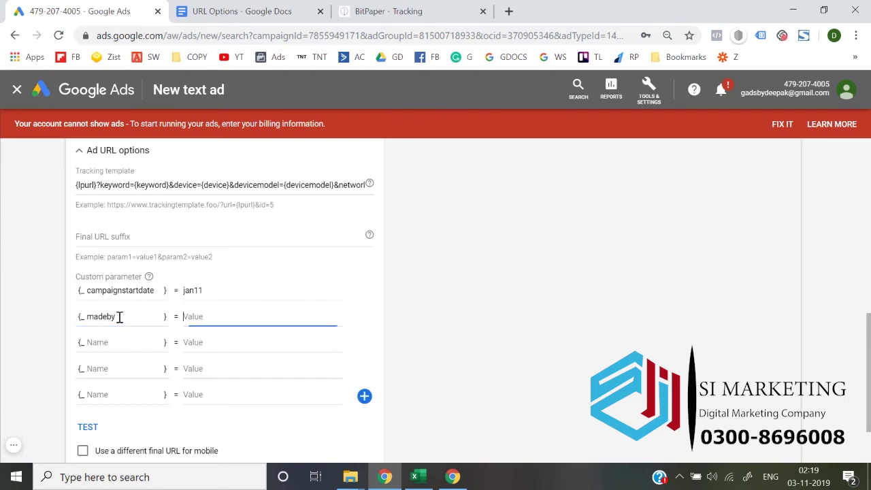
text(deepak)
click(2, 315)
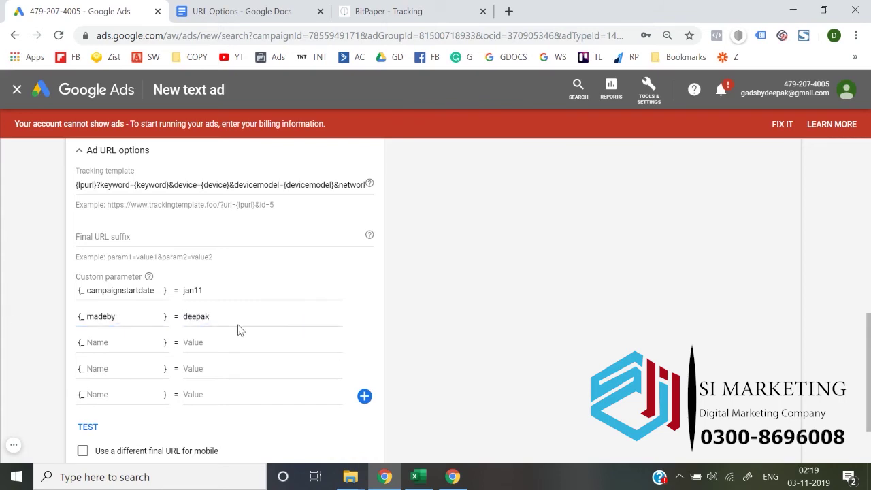
Append &creator={madeby} to the template line in the URL Options document, copying the parameter name from the Google Ads form
click(194, 9)
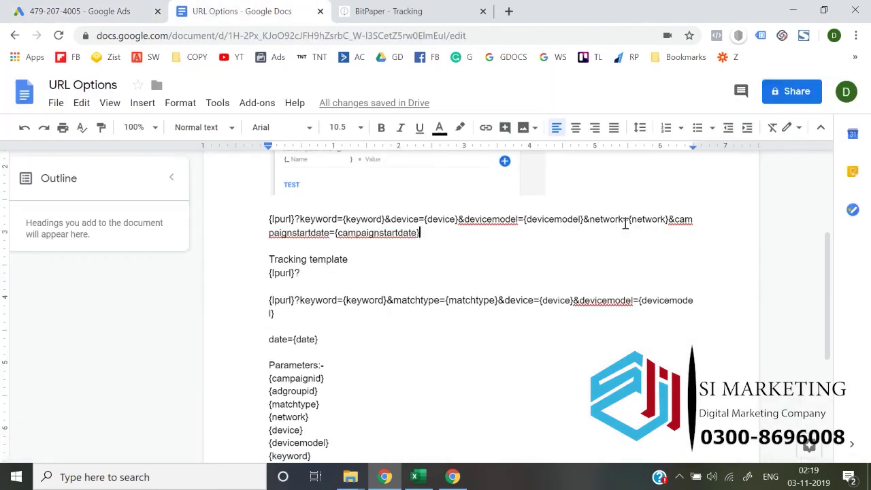
text(&)
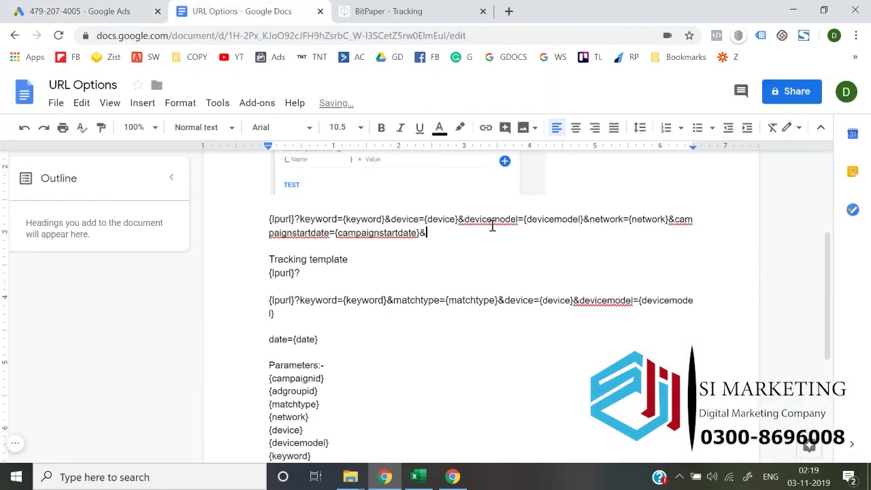
text(creator)
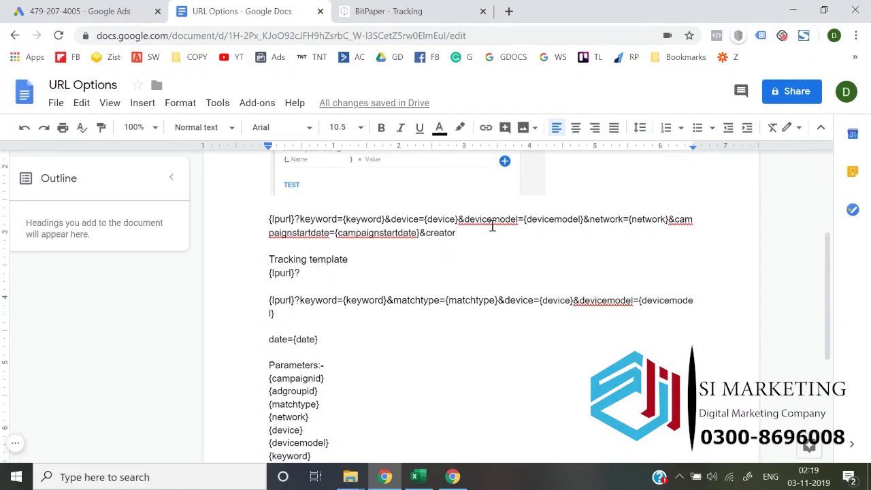
text(=)
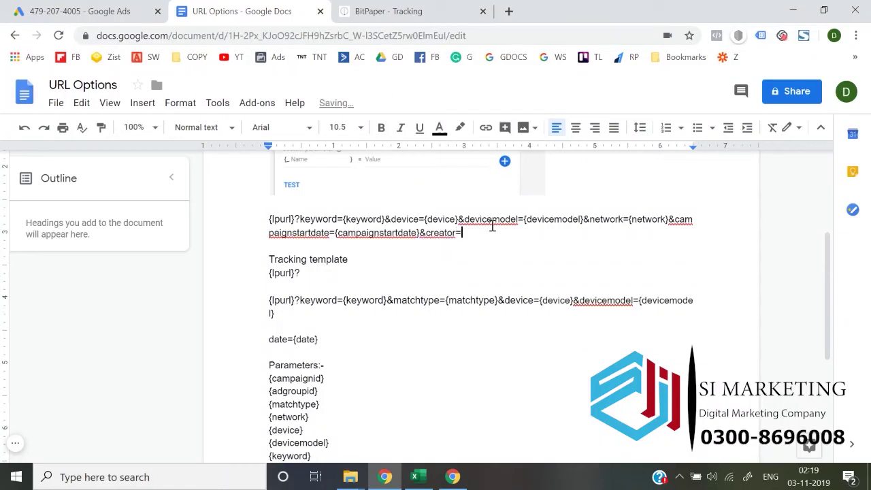
text({)
click(80, 8)
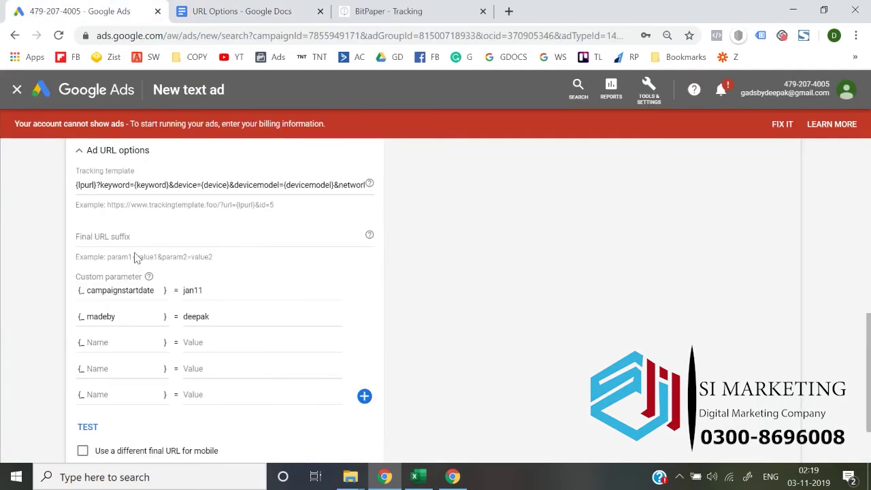
double_click(112, 317)
key(ctrl+c)
click(230, 8)
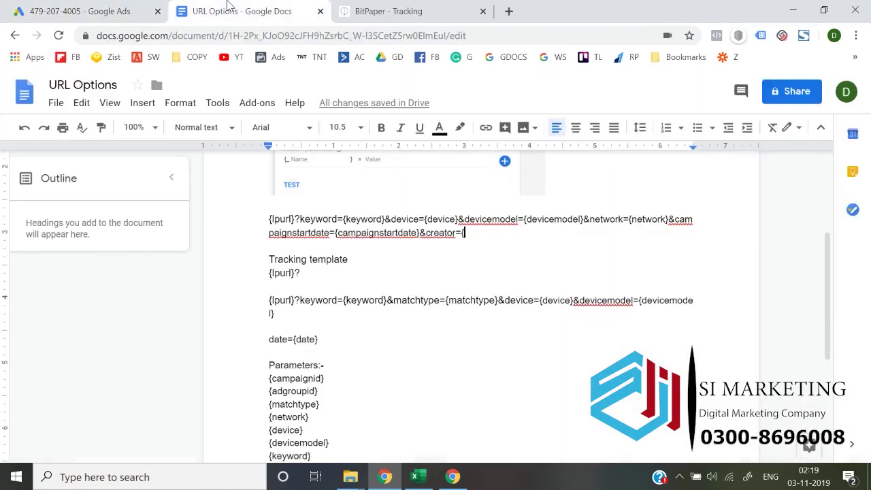
key(ctrl+v)
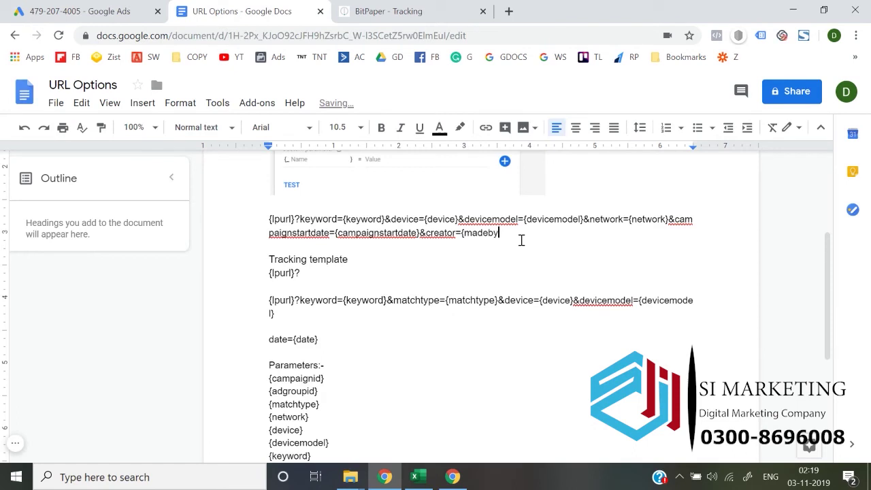
text(})
Copy &campaignstartdate={campaignstartdate}&creator={madeby} from the URL Options document for the end of the ad's tracking template, and return to Google Ads
key(ctrl+shift+Tab)
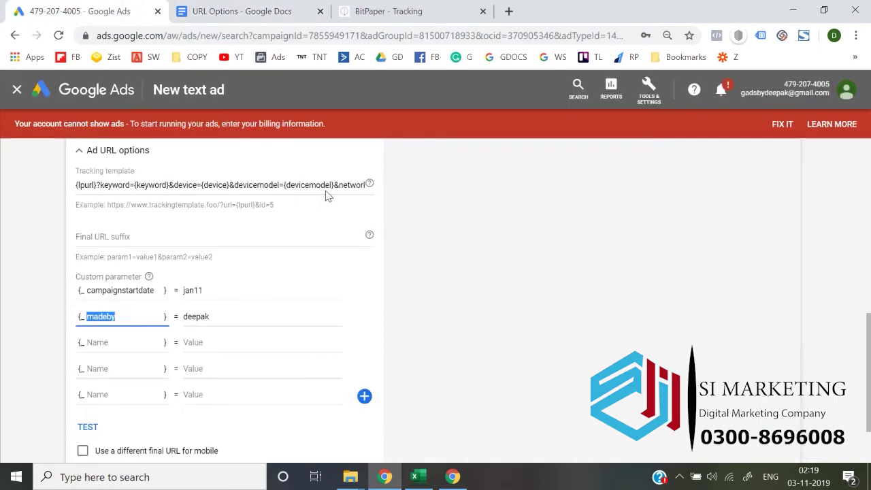
click(339, 185)
text(&network={network})
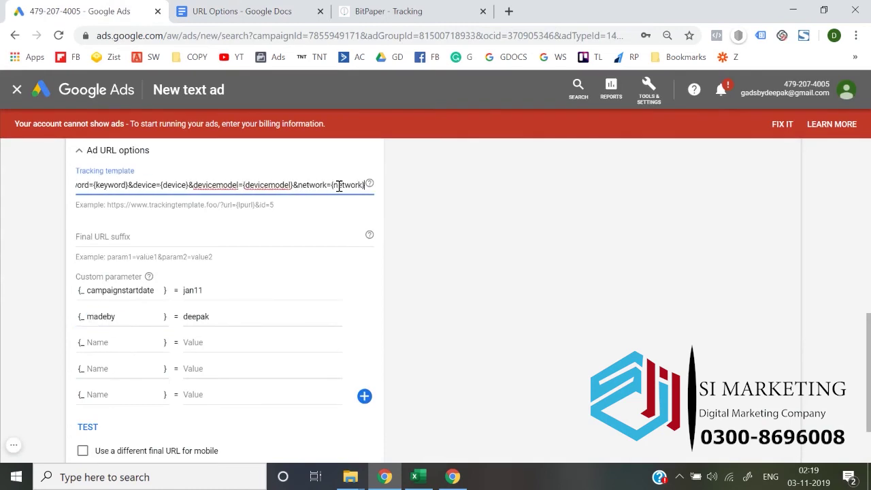
click(289, 10)
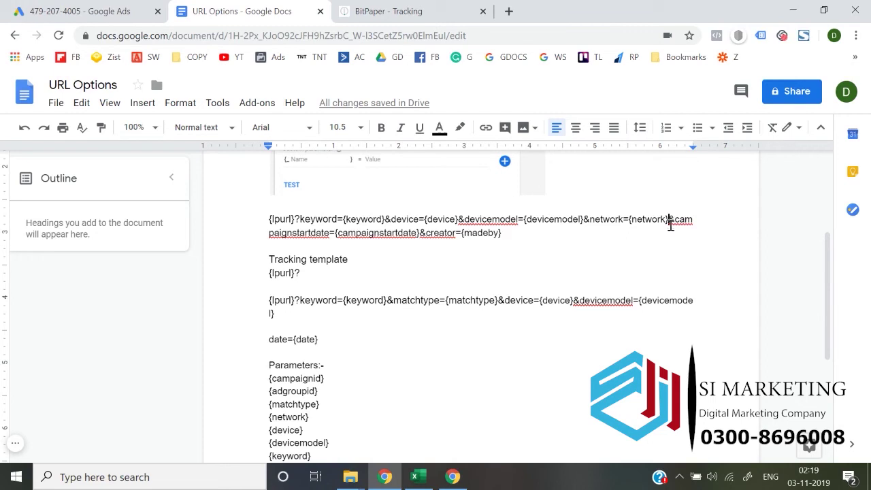
drag(668, 219, 671, 234)
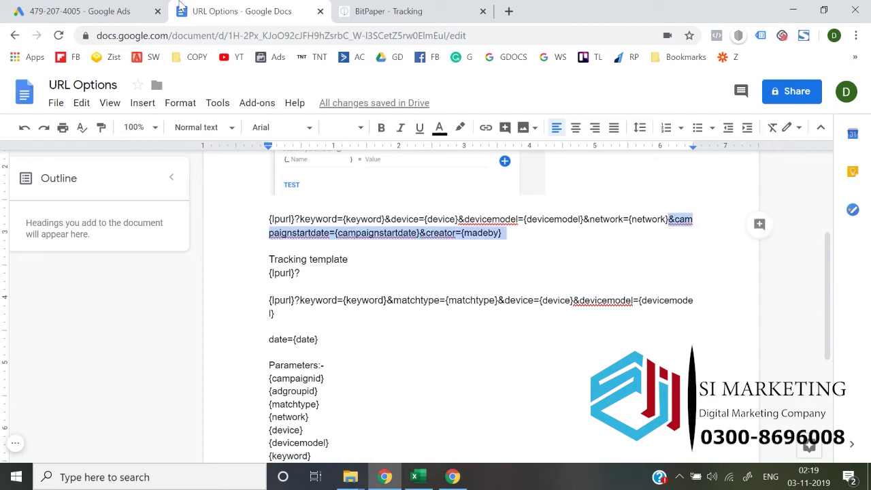
click(131, 9)
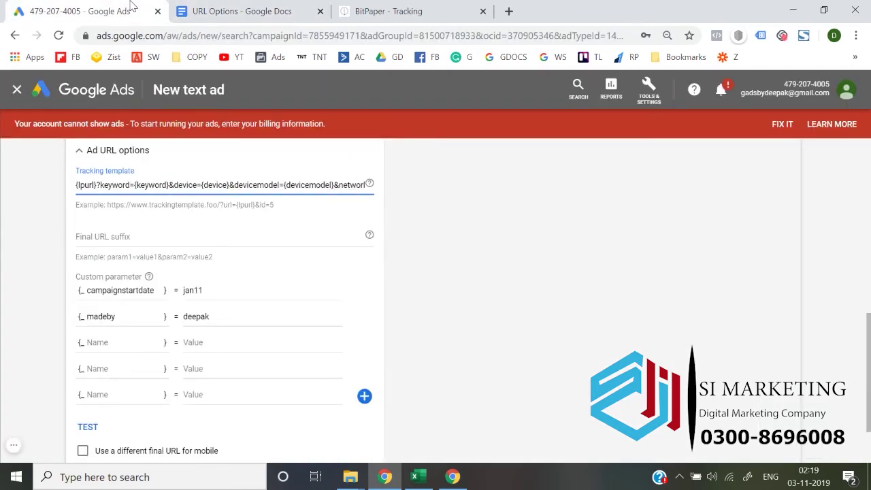